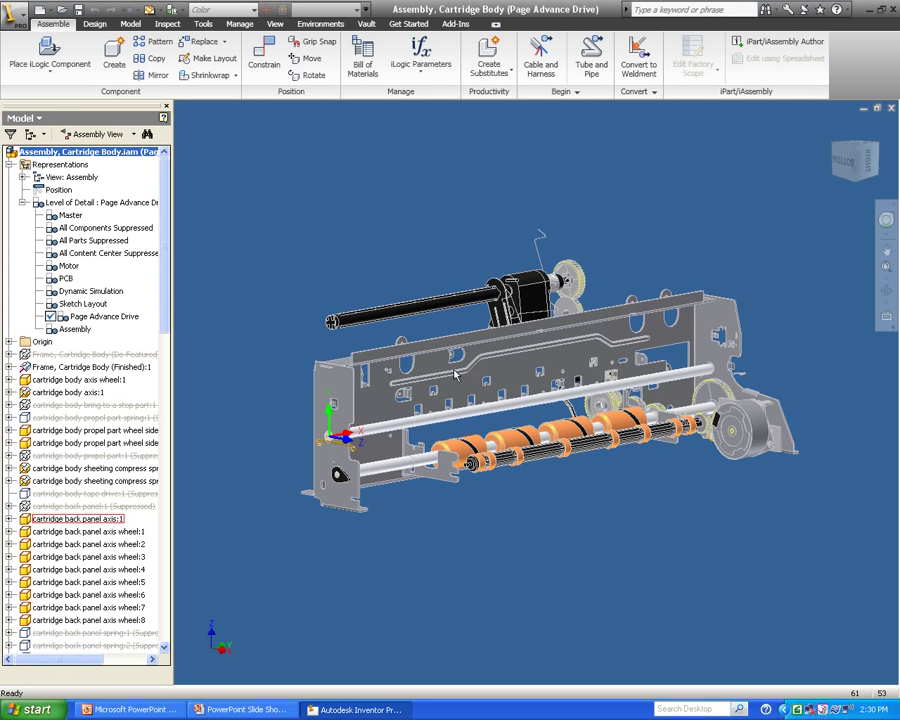
Open the assembly's bill of materials and step through the cells of the cartridge paper support uphold gear coat row
{"action": "left_click", "coordinate": [364, 49]}
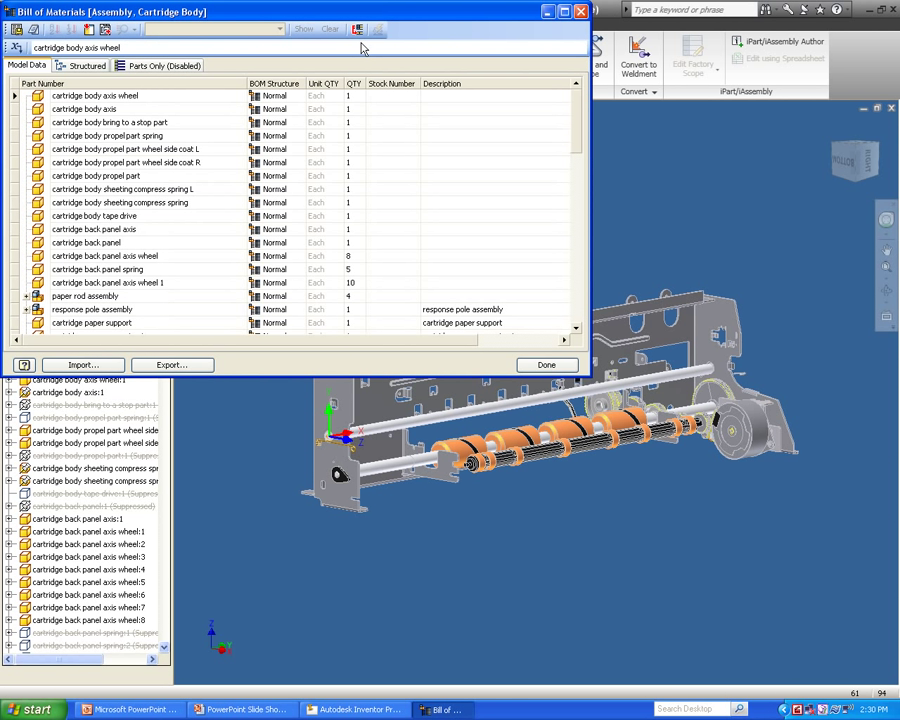
{"action": "scroll", "coordinate": [210, 216], "scroll_direction": "down", "scroll_amount": 2}
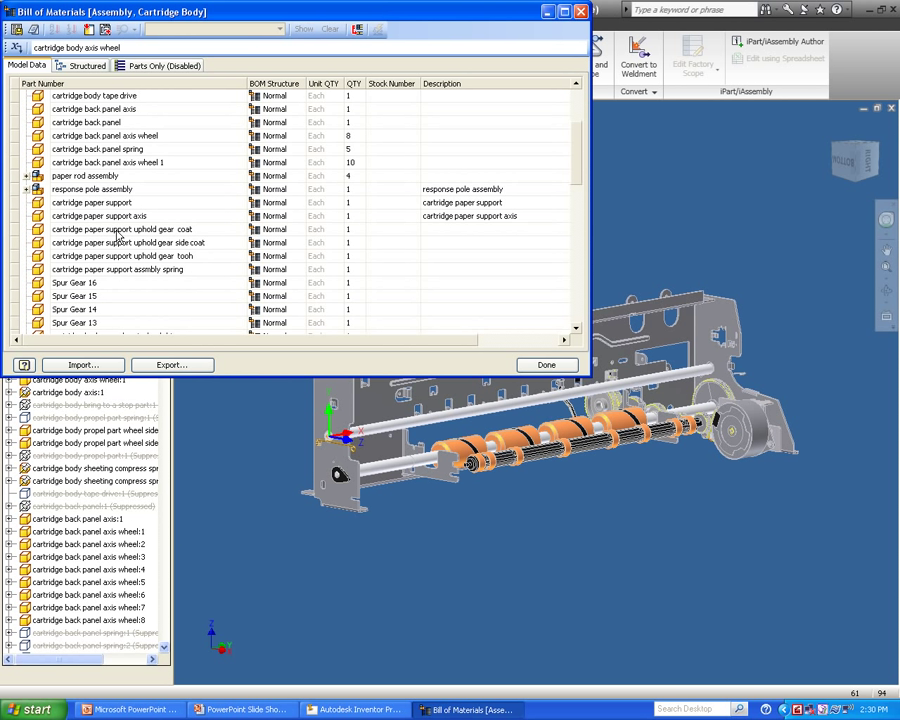
{"action": "left_click", "coordinate": [117, 231]}
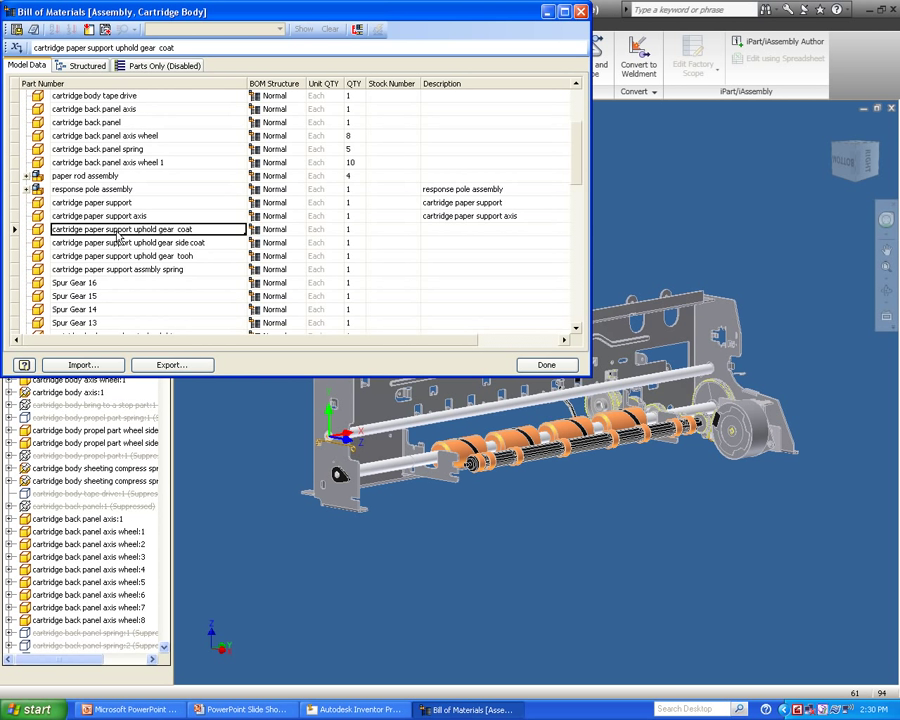
{"action": "key", "text": "Tab"}
{"action": "key", "text": "Tab"}
{"action": "key", "text": "Tab"}
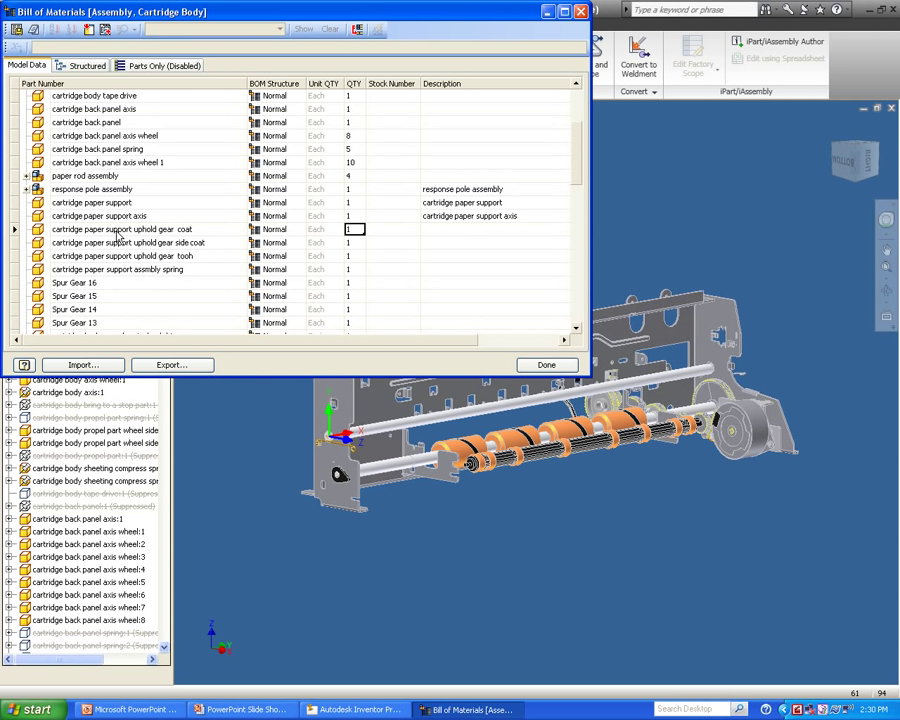
{"action": "key", "text": "shift+Tab"}
{"action": "key", "text": "shift+Tab"}
{"action": "key", "text": "shift+Tab"}
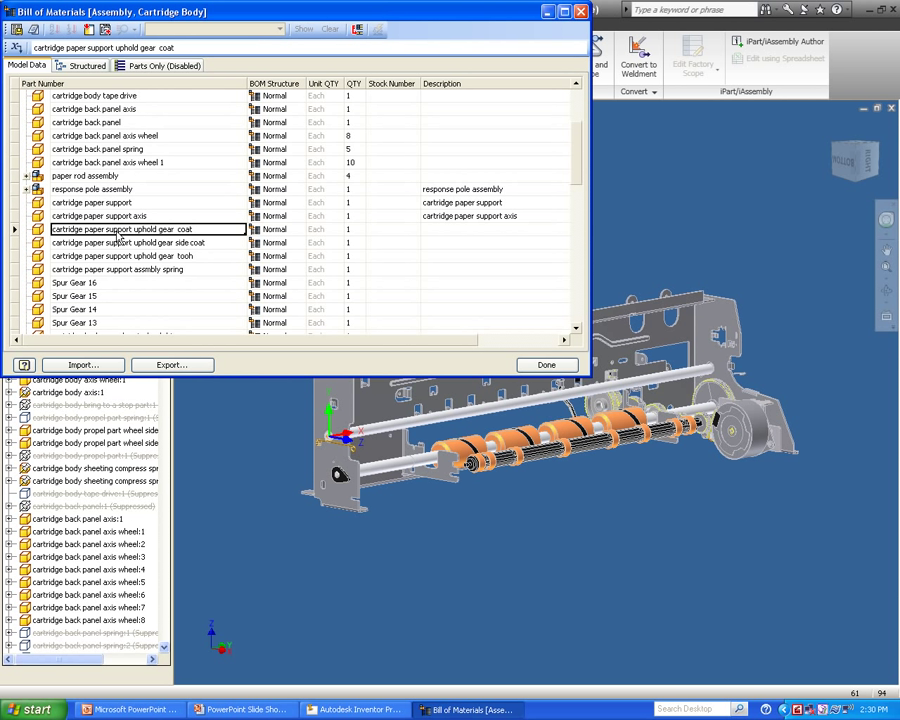
Enter "Spur Gear" as the description of Spur Gear 16 in the bill of materials
{"action": "left_click", "coordinate": [453, 273]}
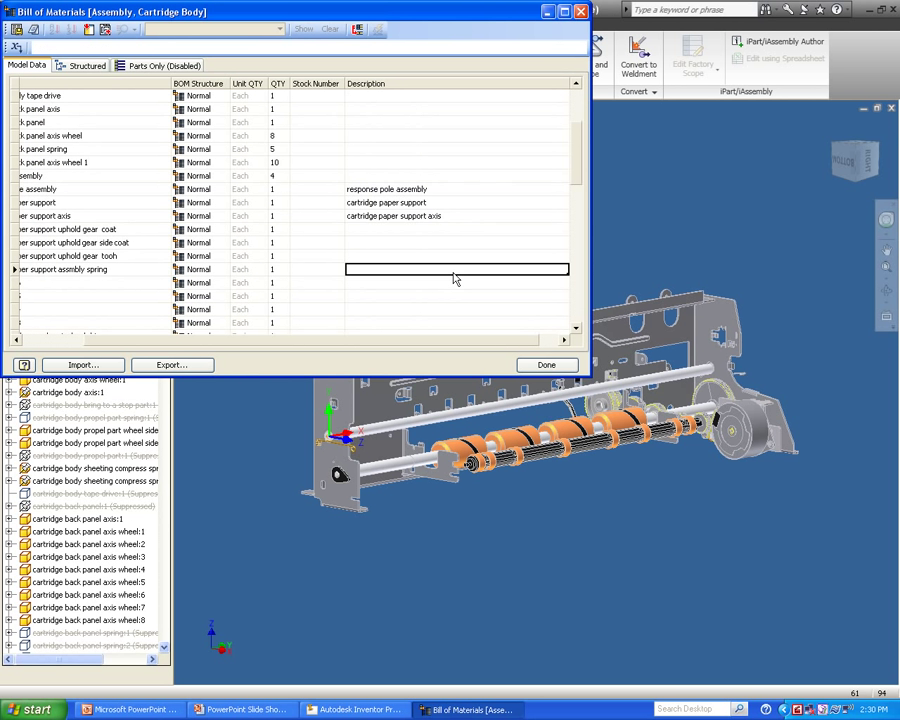
{"action": "left_click", "coordinate": [443, 286]}
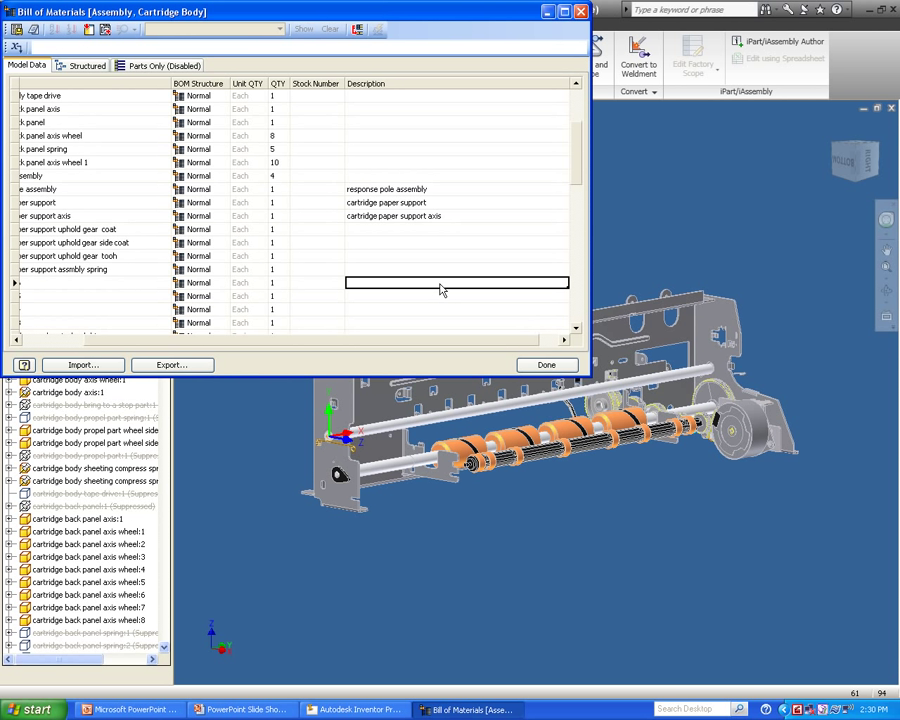
{"action": "type", "text": "Spu"}
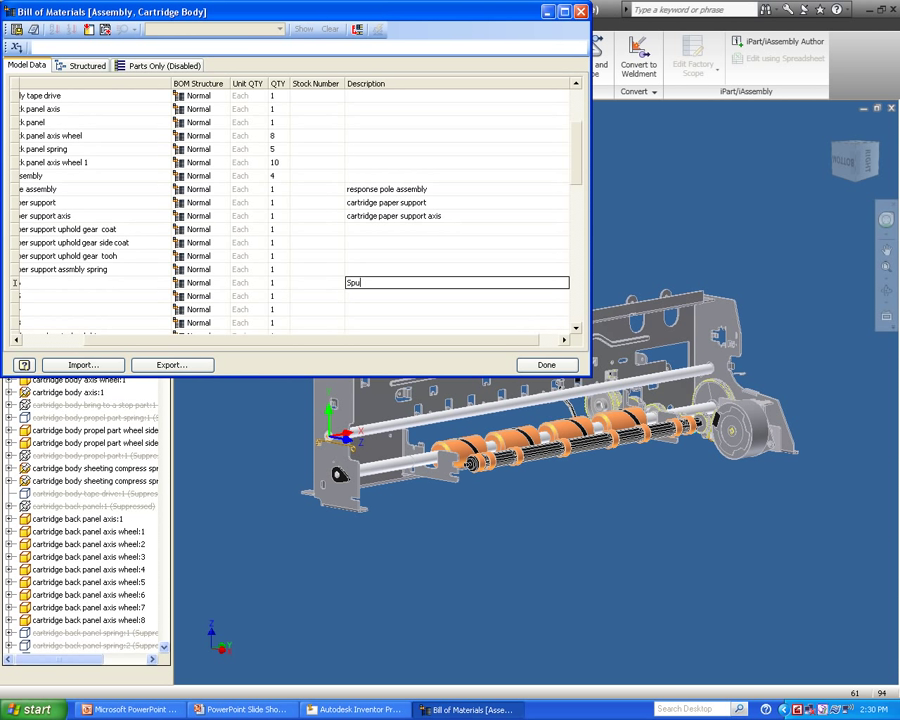
{"action": "type", "text": "r Gear"}
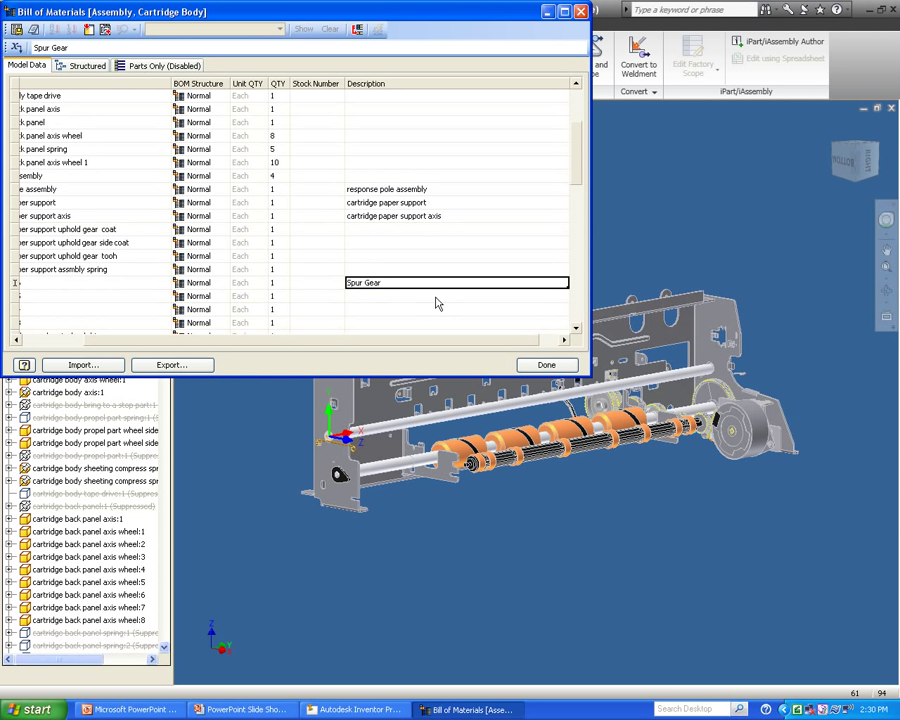
Copy the Spur Gear description from Spur Gear 16 to the Spur Gear 15, 14 and 13 rows
{"action": "scroll", "coordinate": [424, 279], "scroll_direction": "down", "scroll_amount": 2}
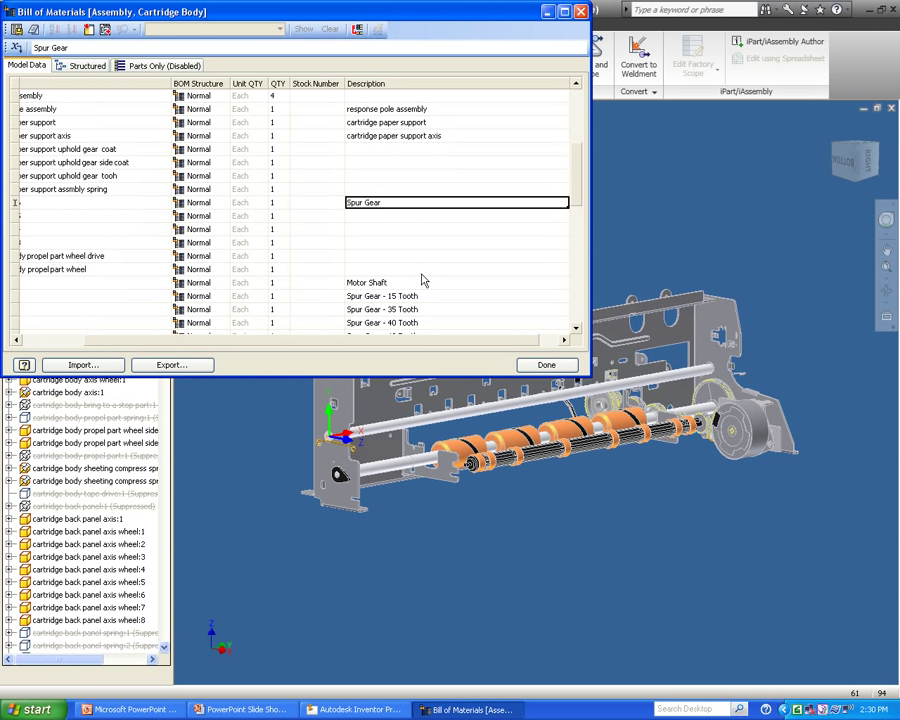
{"action": "right_click", "coordinate": [389, 206]}
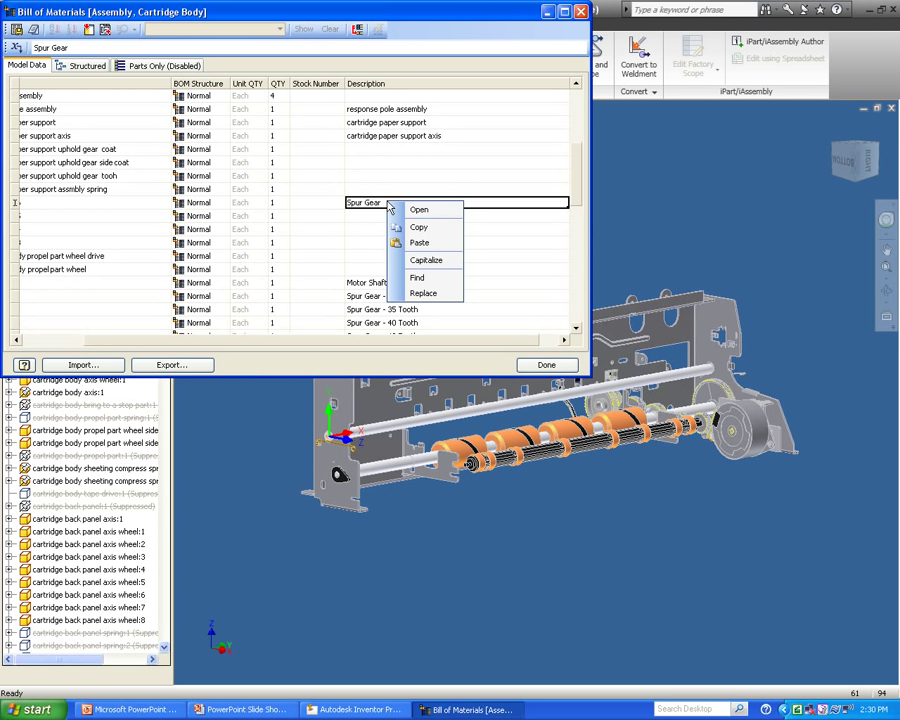
{"action": "left_click", "coordinate": [424, 226]}
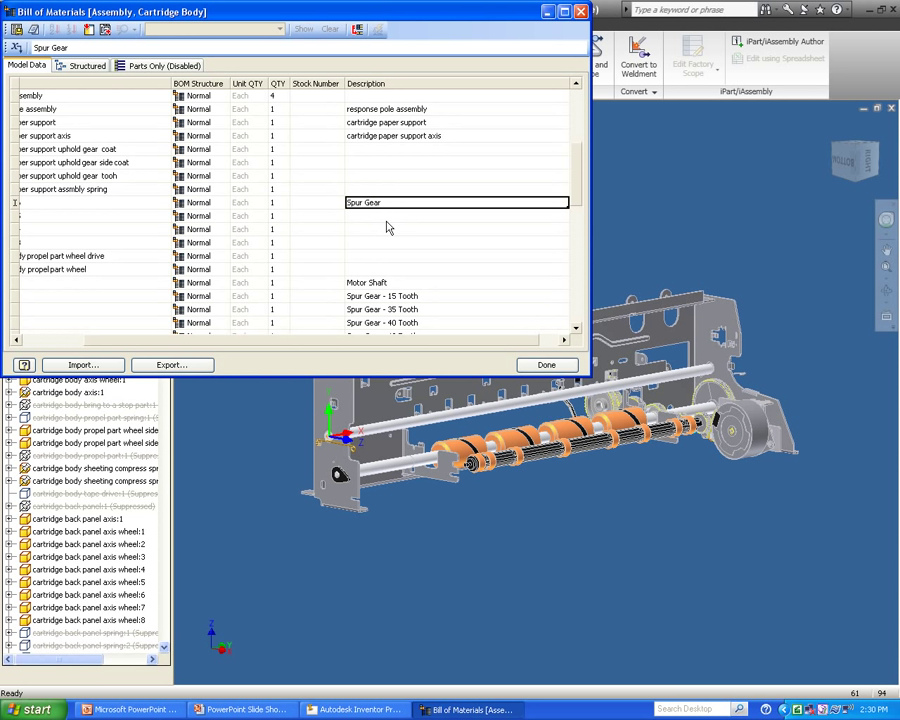
{"action": "left_click", "coordinate": [389, 246], "text": "shift"}
{"action": "key", "text": "ctrl+c"}
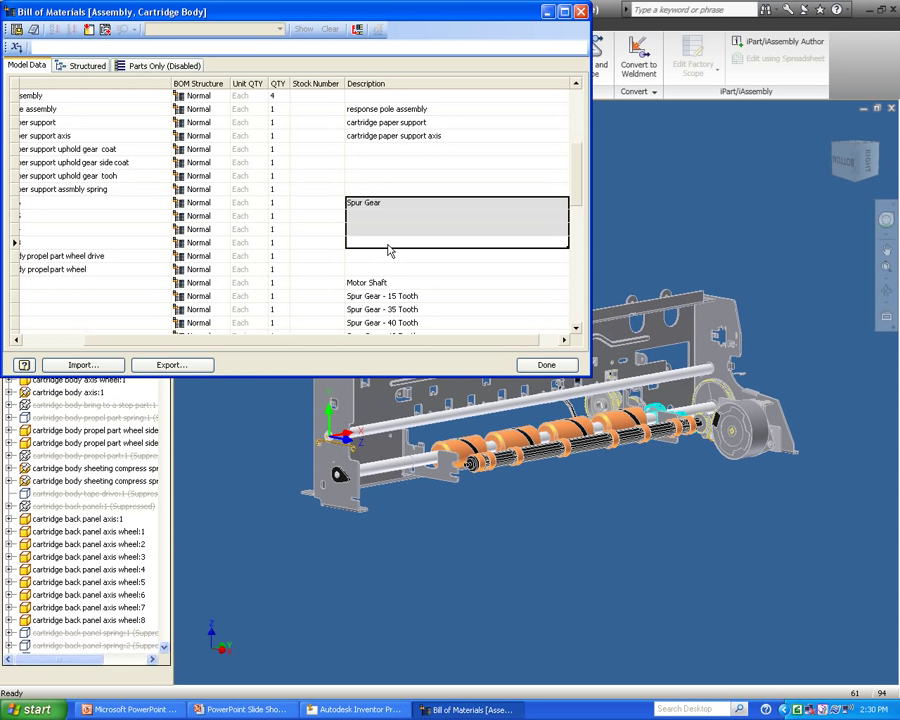
{"action": "right_click", "coordinate": [389, 250]}
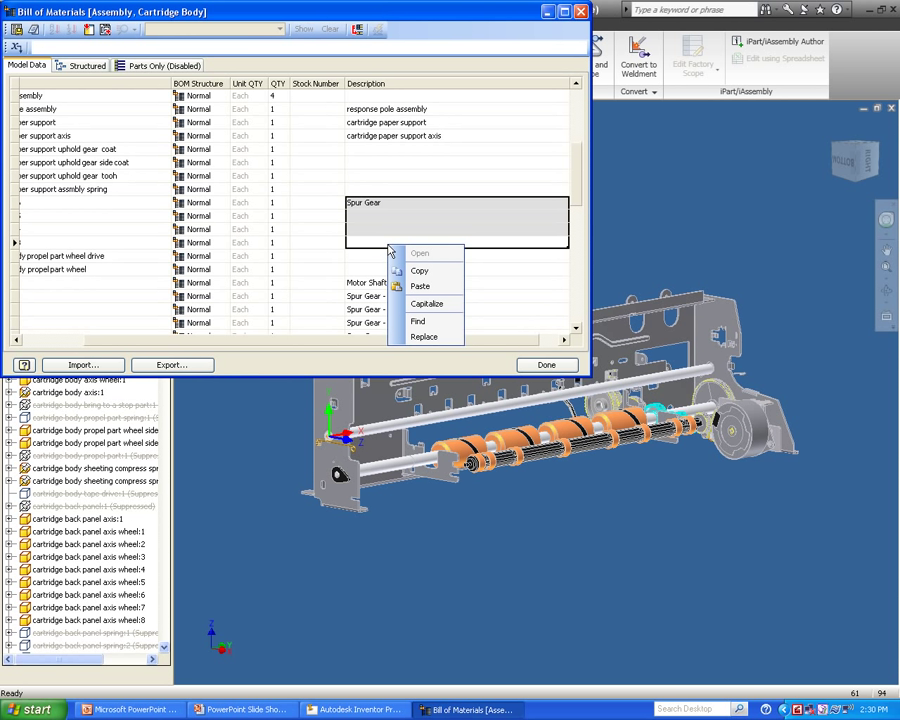
{"action": "left_click", "coordinate": [420, 287]}
Capitalize the Description cells from the first row down past the Pozidriv machine screws row, excluding expressions, and review the capitalized entries
{"action": "scroll", "coordinate": [411, 202], "scroll_direction": "down", "scroll_amount": 2}
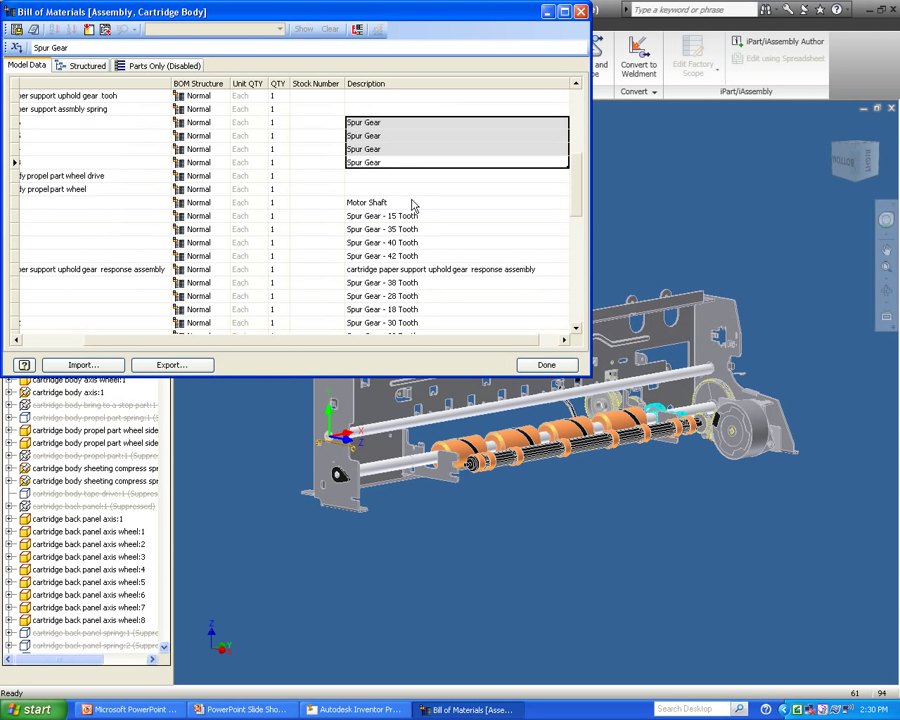
{"action": "scroll", "coordinate": [410, 202], "scroll_direction": "up", "scroll_amount": 9}
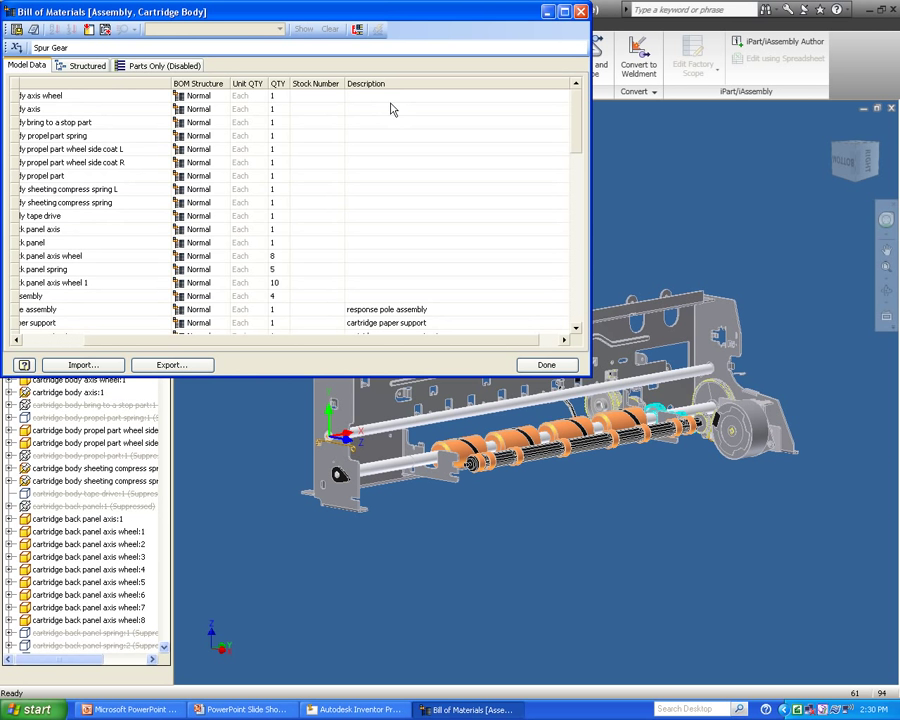
{"action": "left_click_drag", "start_coordinate": [392, 100], "coordinate": [428, 300]}
{"action": "right_click", "coordinate": [428, 298]}
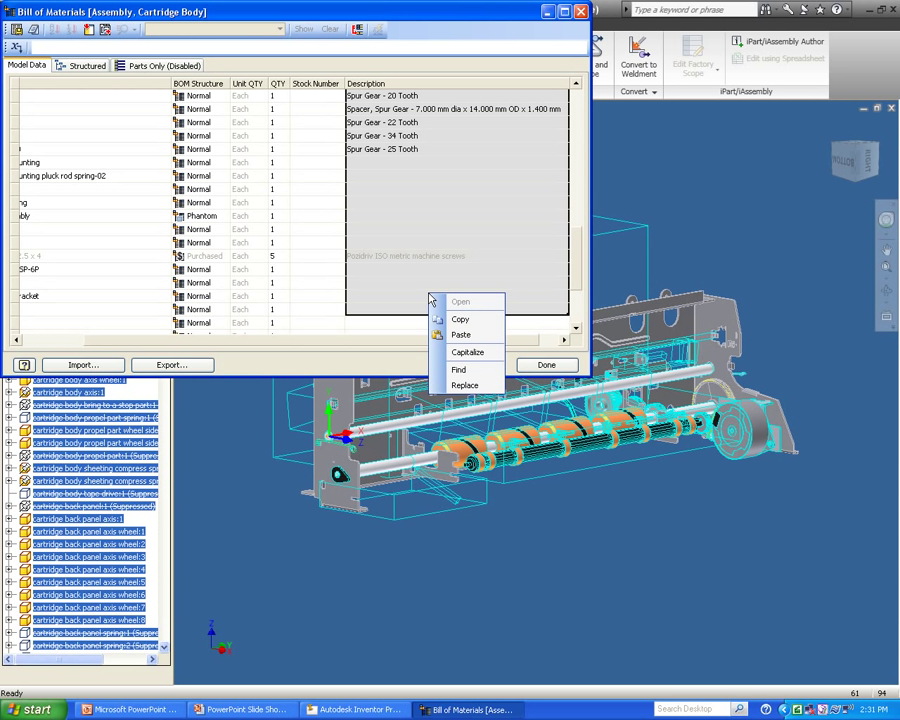
{"action": "left_click", "coordinate": [466, 354]}
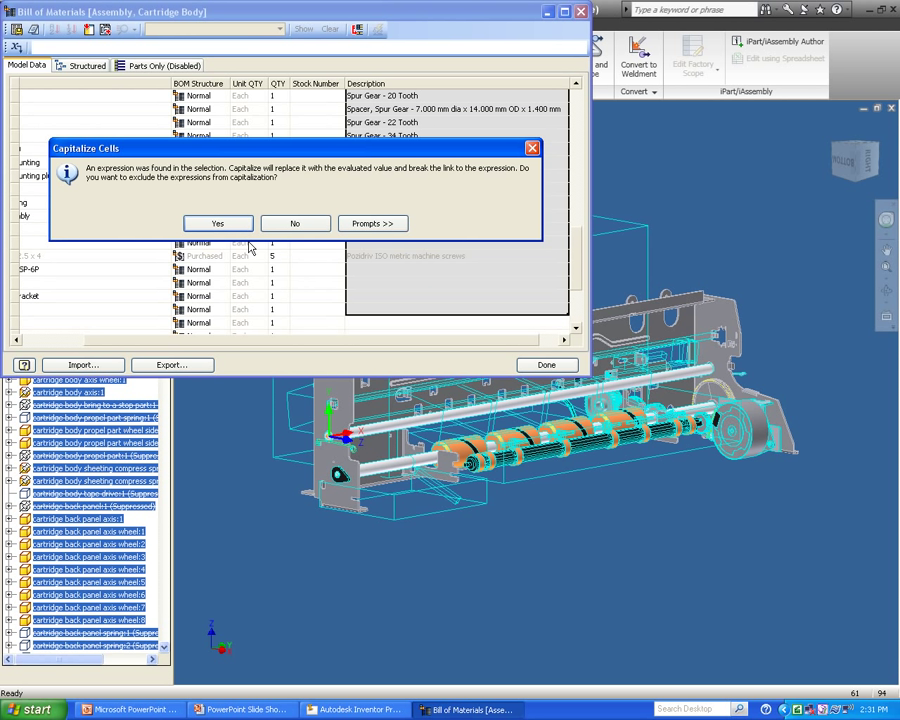
{"action": "left_click", "coordinate": [226, 226]}
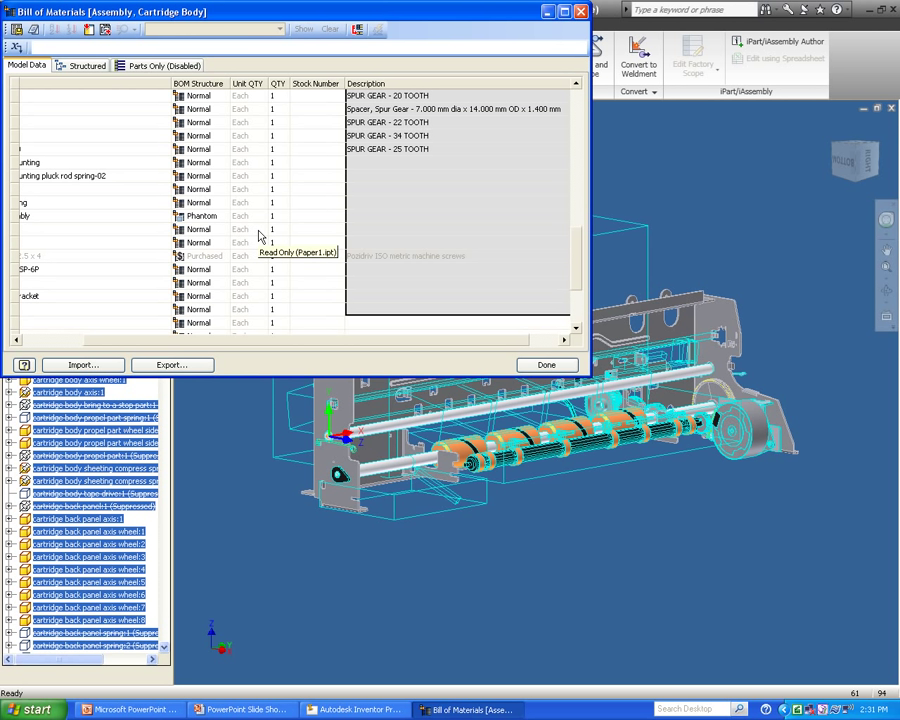
{"action": "scroll", "coordinate": [415, 197], "scroll_direction": "up", "scroll_amount": 1}
{"action": "scroll", "coordinate": [415, 197], "scroll_direction": "up", "scroll_amount": 2}
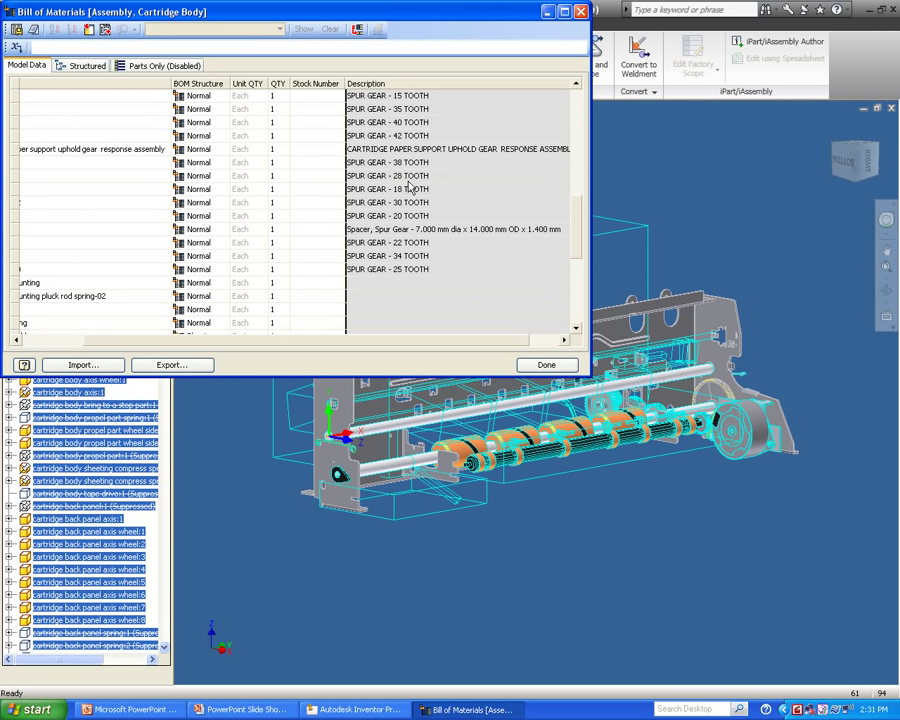
{"action": "left_click", "coordinate": [316, 133]}
{"action": "scroll", "coordinate": [420, 170], "scroll_direction": "up", "scroll_amount": 2}
{"action": "scroll", "coordinate": [420, 170], "scroll_direction": "up", "scroll_amount": 1}
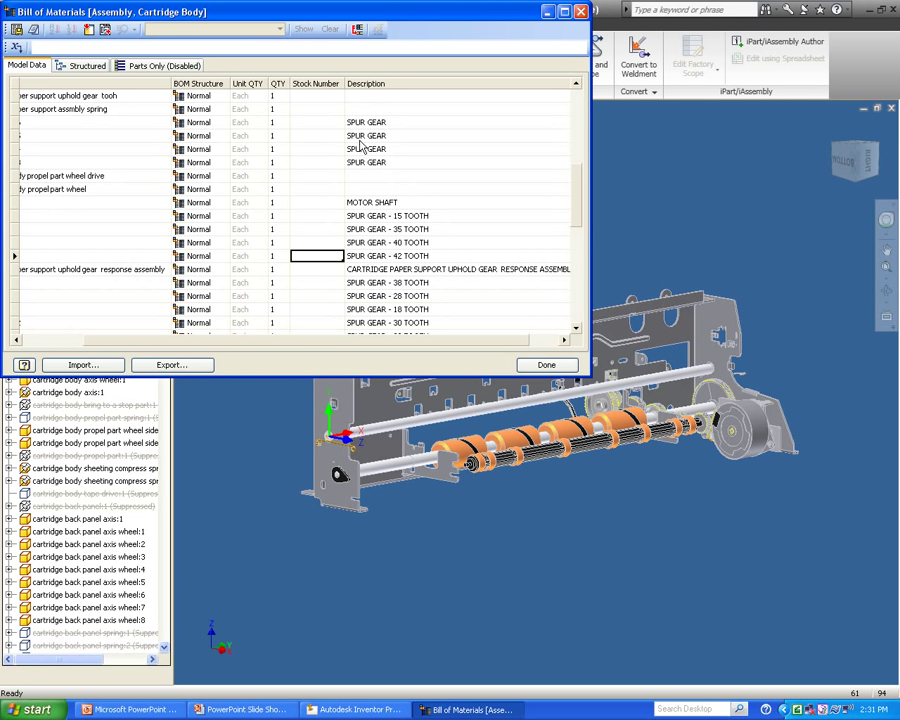
Close the bill of materials and save the changes to the Cartridge Body assembly and its dependents
{"action": "left_click", "coordinate": [580, 12]}
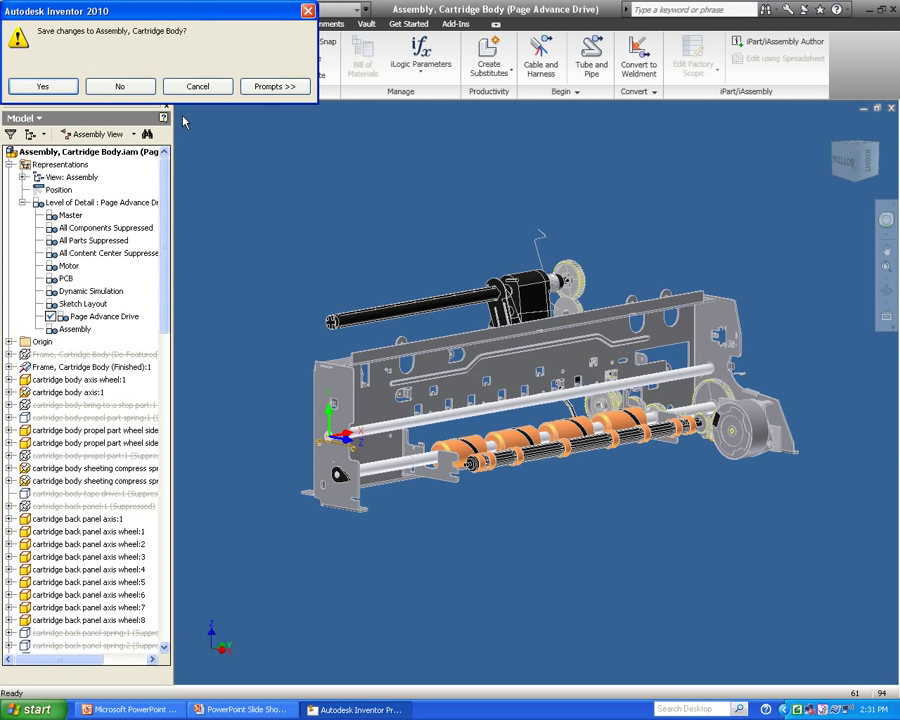
{"action": "left_click", "coordinate": [51, 92]}
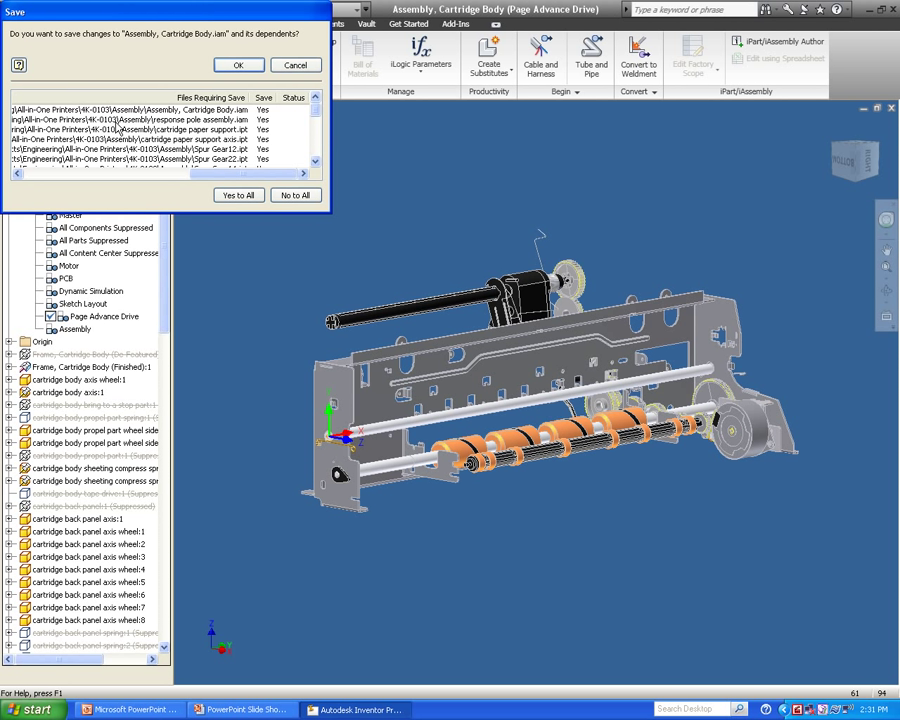
{"action": "key", "text": "Return"}
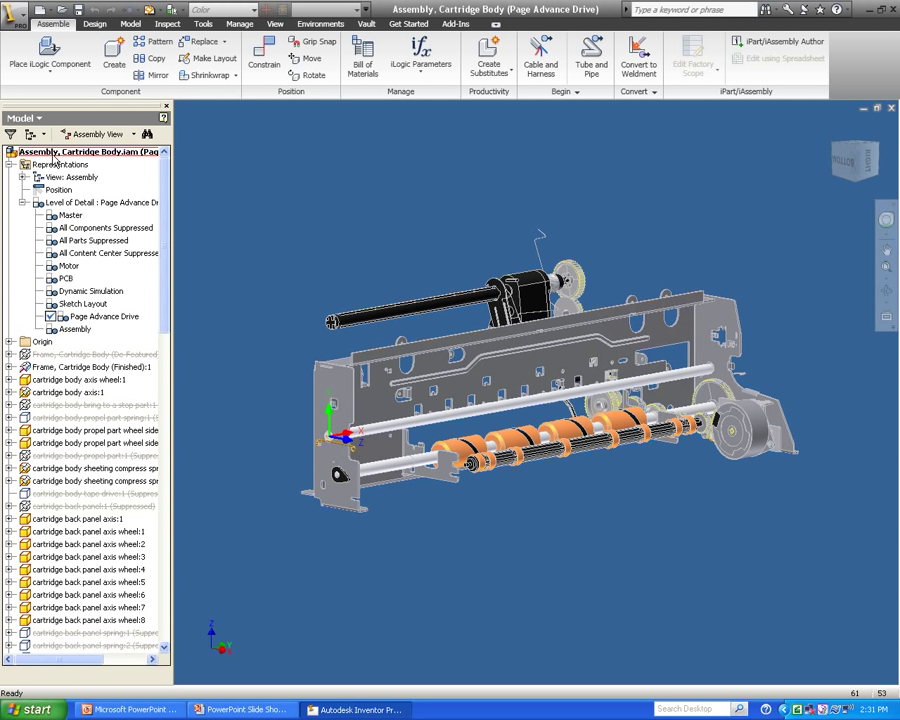
Open the "Assembly, Cartridge Body" drawing from the assembly
{"action": "right_click", "coordinate": [55, 153]}
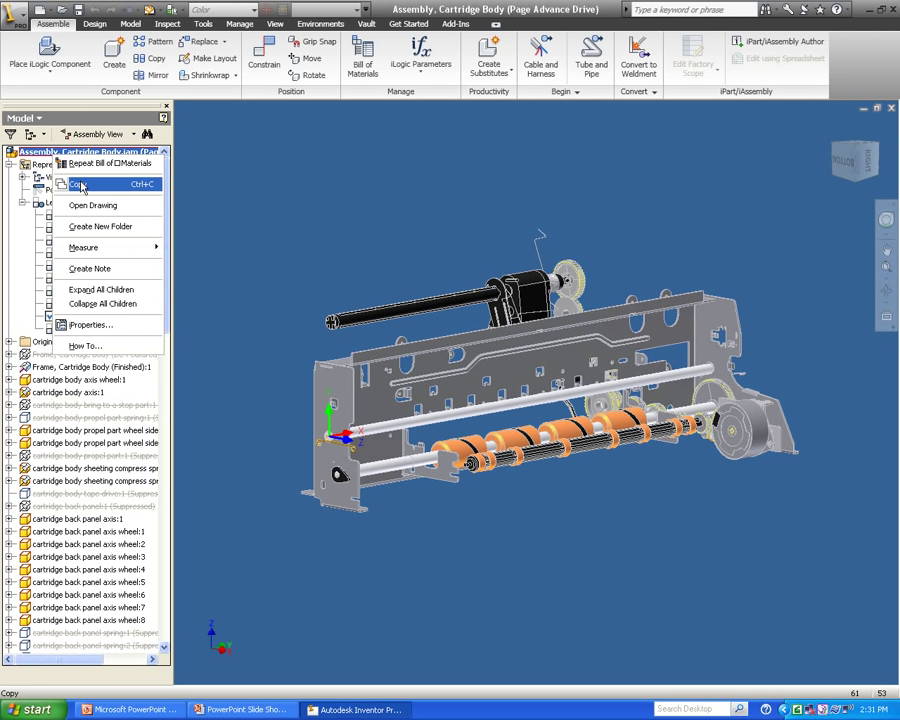
{"action": "left_click", "coordinate": [105, 206]}
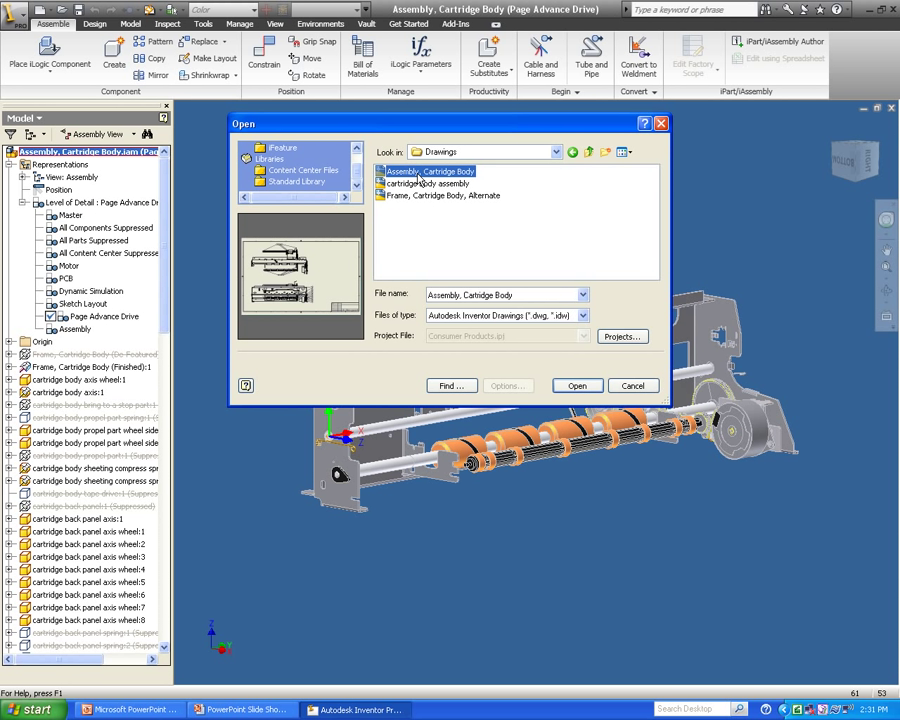
{"action": "double_click", "coordinate": [420, 178]}
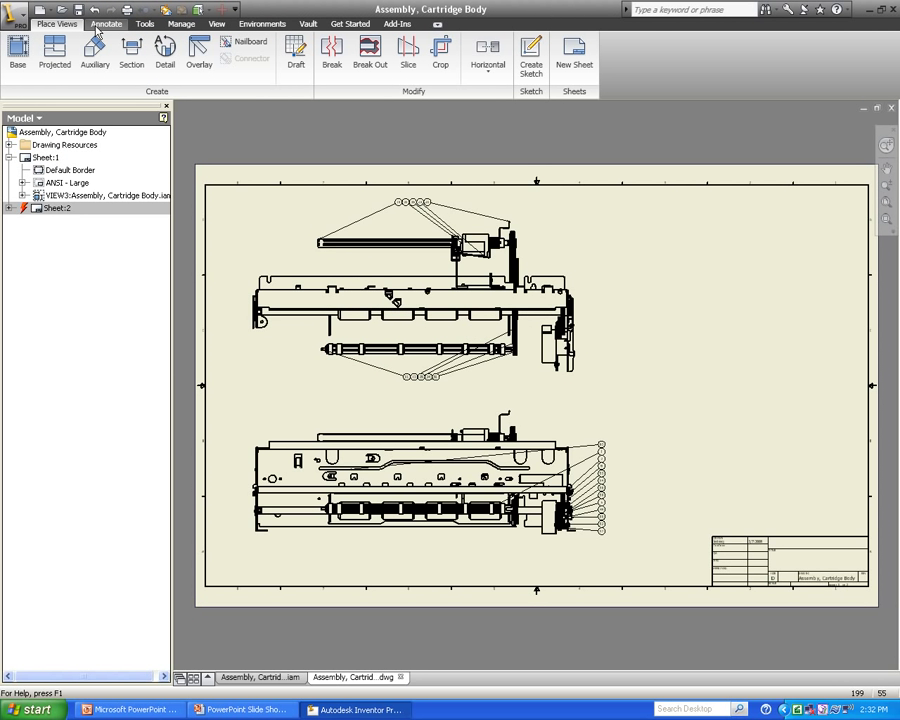
Place a parts list of the assembly view at the sheet's upper-right border corner, wrapping automatically to the left at a maximum of 45 rows
{"action": "left_click", "coordinate": [104, 24]}
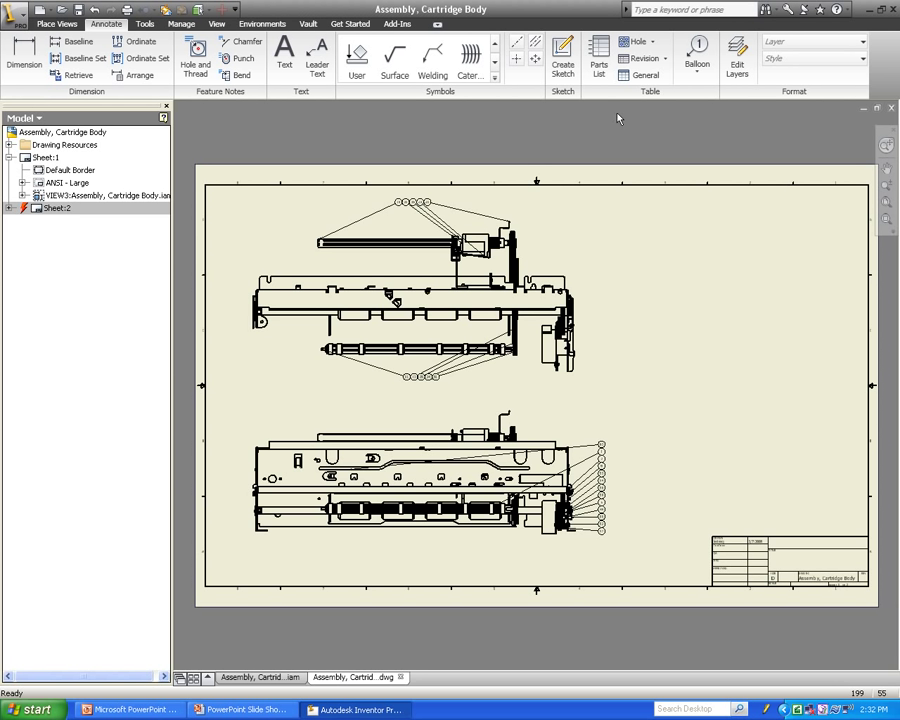
{"action": "left_click", "coordinate": [601, 68]}
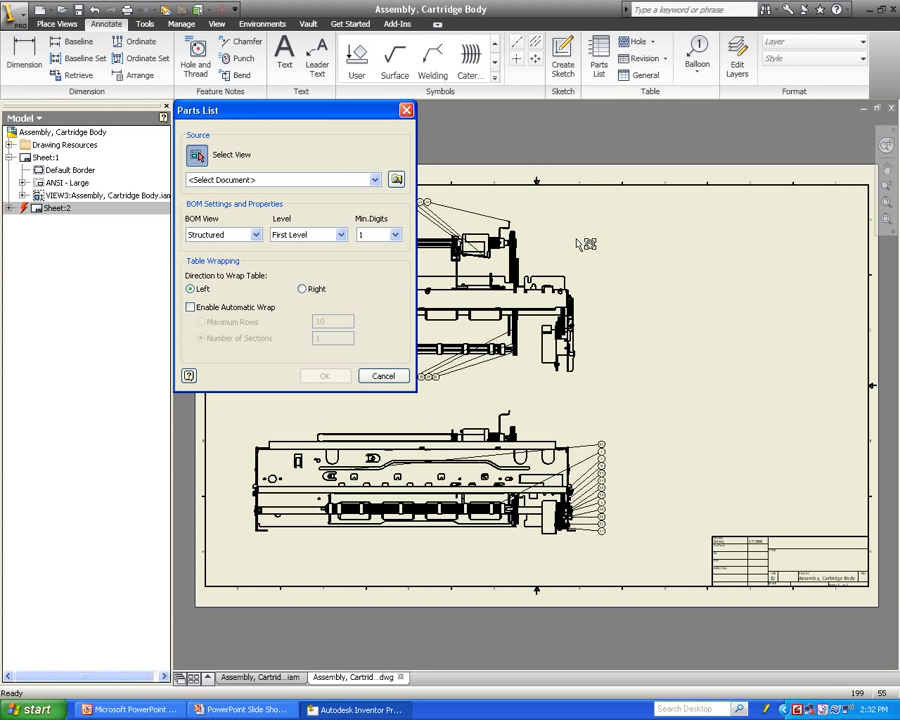
{"action": "left_click", "coordinate": [583, 257]}
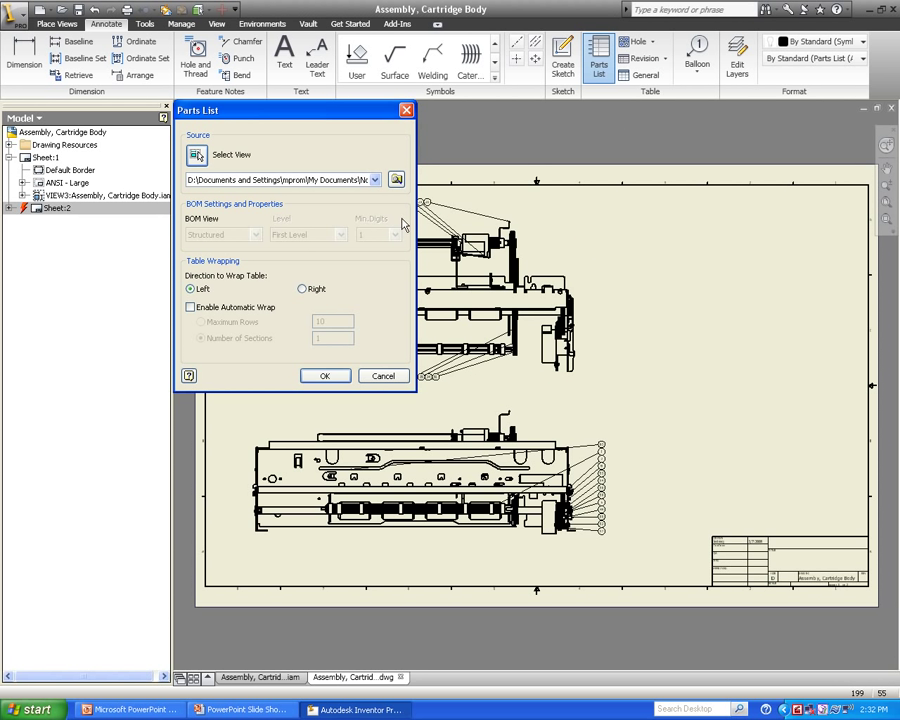
{"action": "left_click", "coordinate": [191, 307]}
{"action": "left_click", "coordinate": [200, 322]}
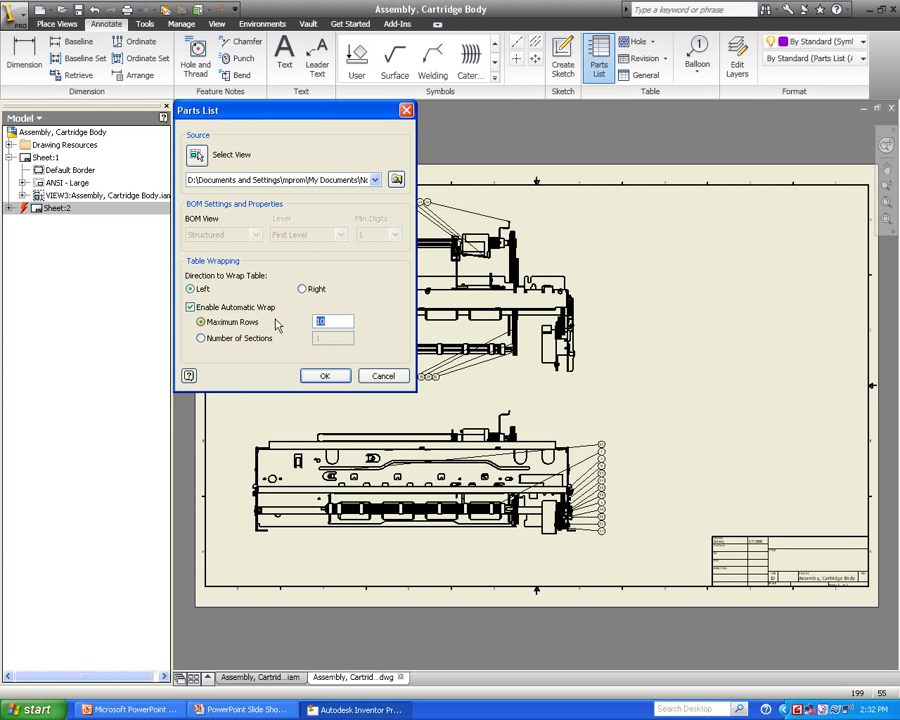
{"action": "type", "text": "45"}
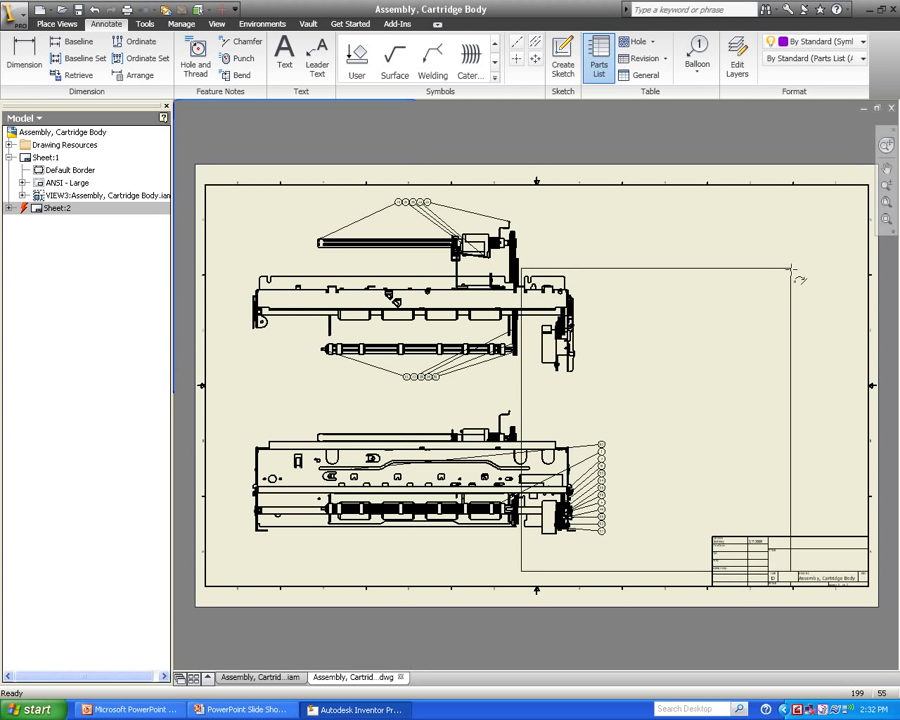
{"action": "left_click", "coordinate": [868, 190]}
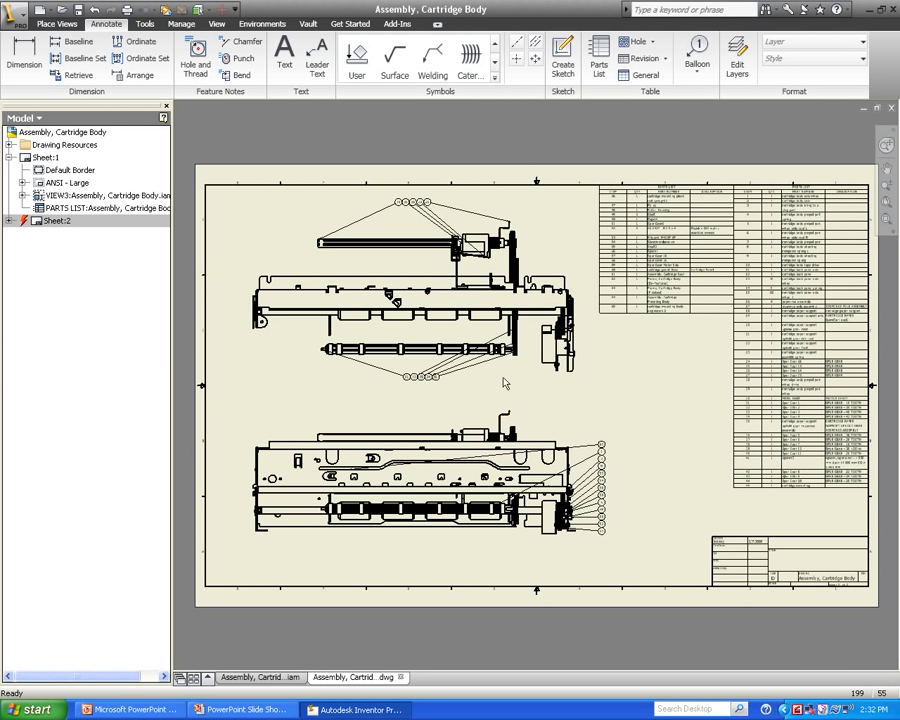
Examine the description column of the placed parts list, including the spur gear rows
{"action": "scroll", "coordinate": [714, 328], "scroll_direction": "up", "scroll_amount": 5}
{"action": "scroll", "coordinate": [710, 326], "scroll_direction": "up", "scroll_amount": 5}
{"action": "mouse_move", "coordinate": [707, 325]}
{"action": "middle_mouse_down"}
{"action": "mouse_move", "coordinate": [569, 402]}
{"action": "mouse_move", "coordinate": [430, 529]}
{"action": "mouse_move", "coordinate": [612, 407]}
{"action": "mouse_move", "coordinate": [467, 457]}
{"action": "mouse_move", "coordinate": [390, 451]}
{"action": "middle_mouse_up"}
{"action": "left_click", "coordinate": [625, 515]}
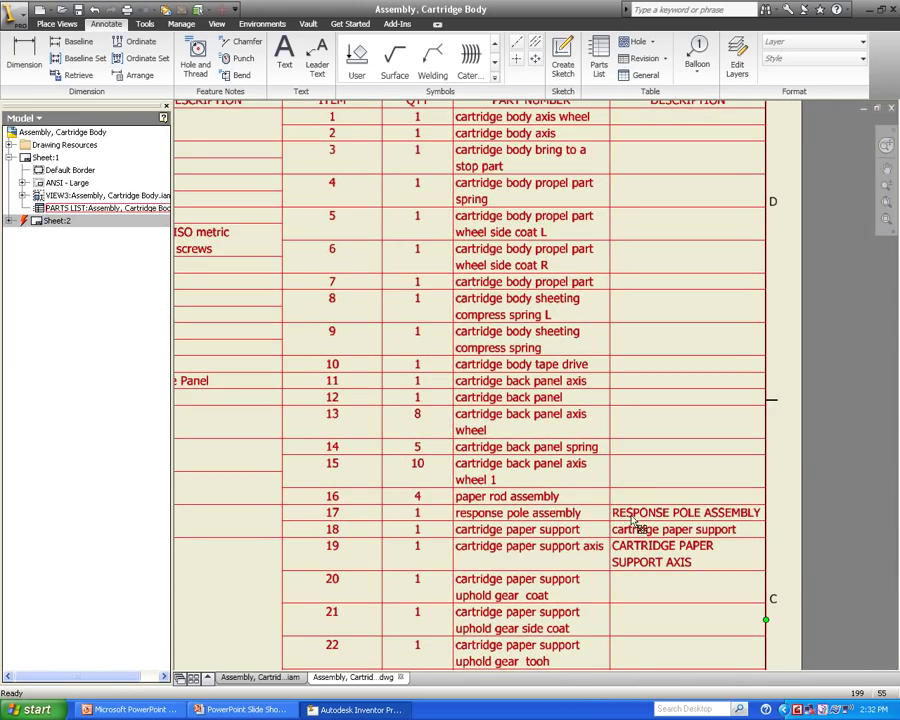
{"action": "middle_click_drag", "start_coordinate": [720, 505], "coordinate": [634, 367]}
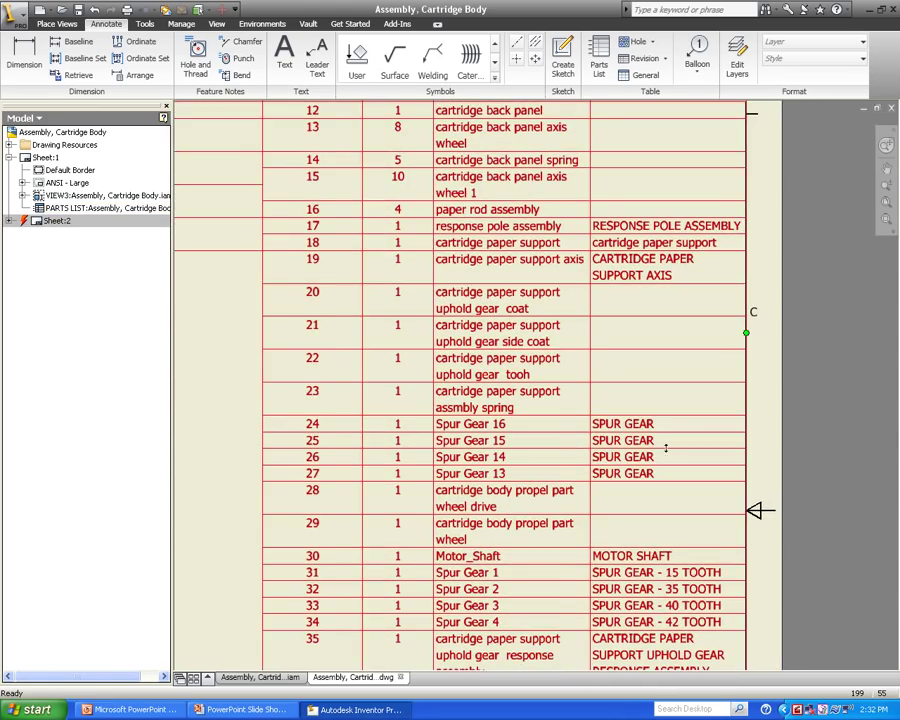
Activate Sheet:2 and start a section view based on the Section A-A view
{"action": "scroll", "coordinate": [668, 405], "scroll_direction": "down", "scroll_amount": 5}
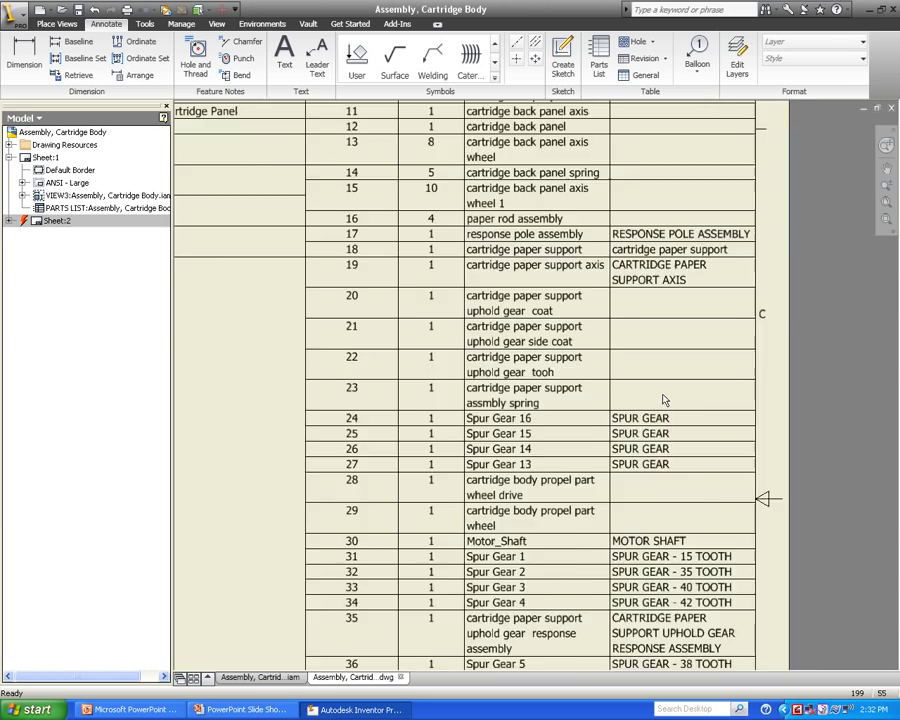
{"action": "double_click", "coordinate": [61, 222]}
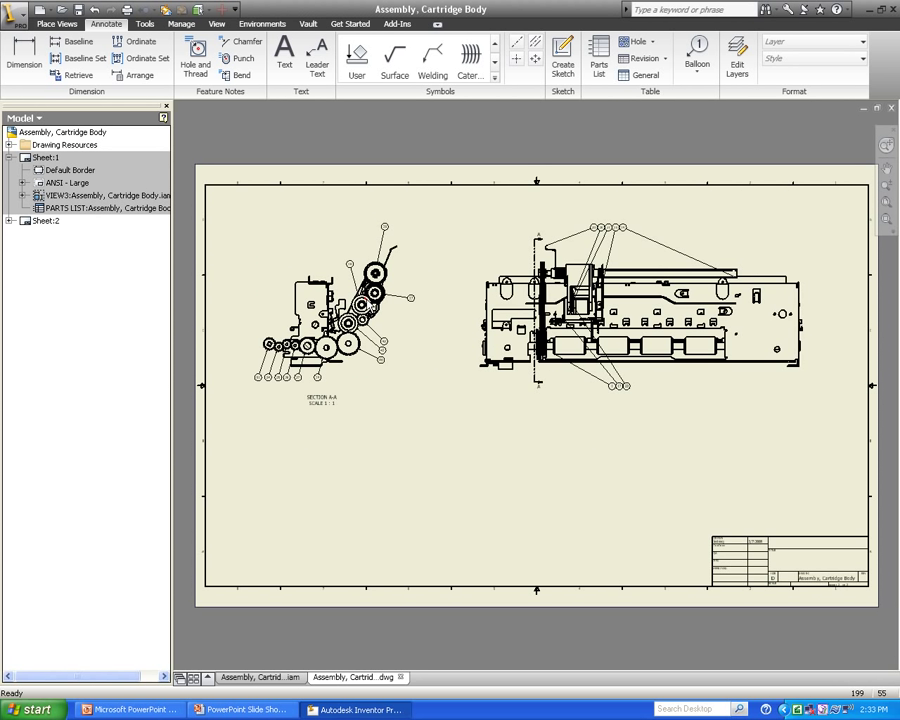
{"action": "left_click", "coordinate": [64, 24]}
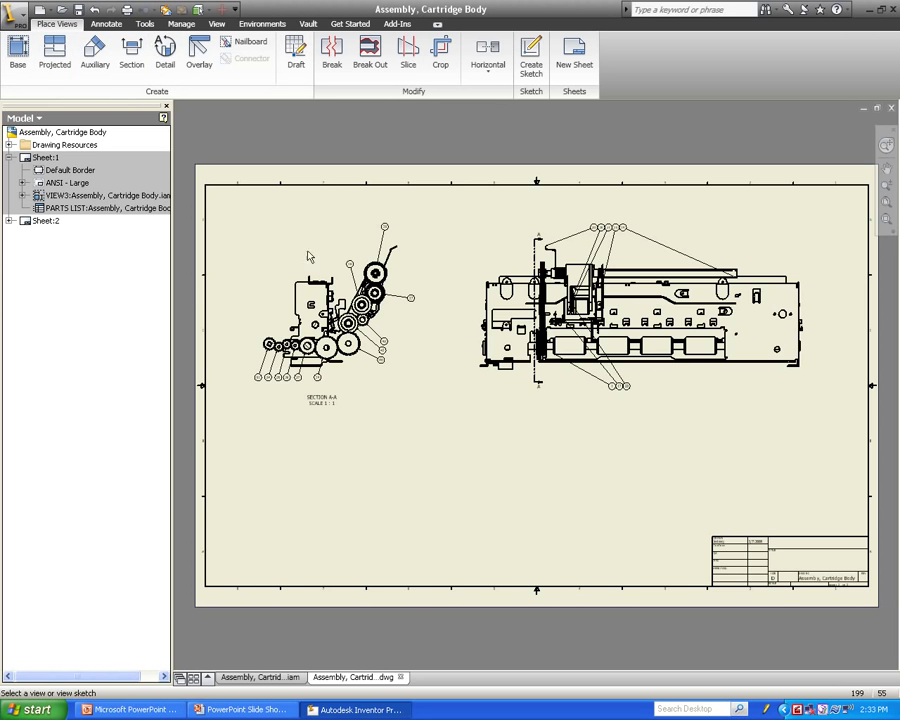
{"action": "scroll", "coordinate": [310, 257], "scroll_direction": "down", "scroll_amount": 2}
{"action": "scroll", "coordinate": [350, 386], "scroll_direction": "up", "scroll_amount": 7}
{"action": "middle_click_drag", "start_coordinate": [334, 372], "coordinate": [481, 449]}
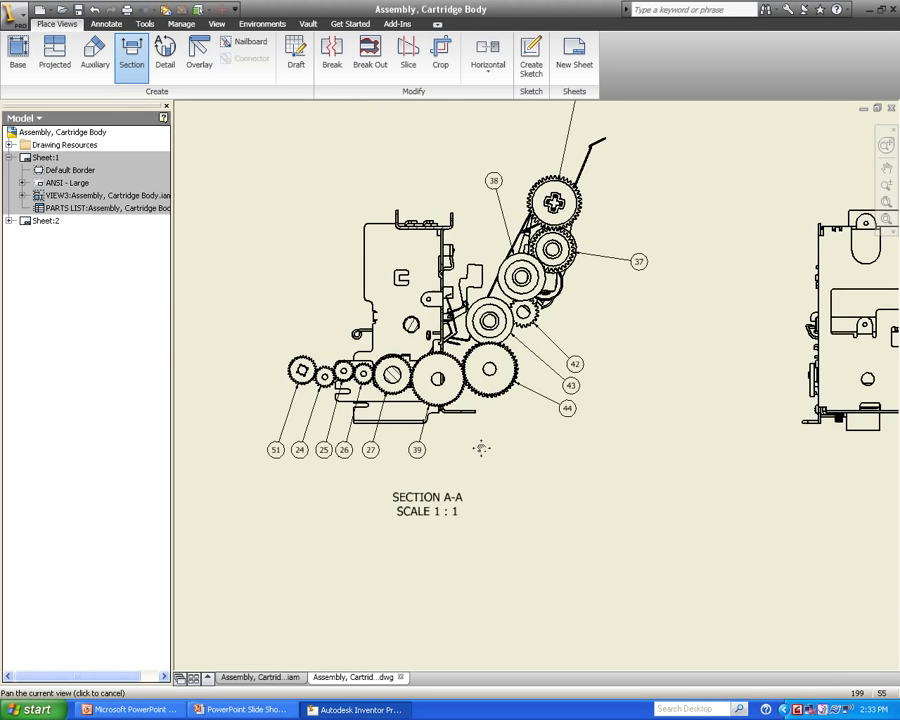
{"action": "scroll", "coordinate": [400, 425], "scroll_direction": "up", "scroll_amount": 3}
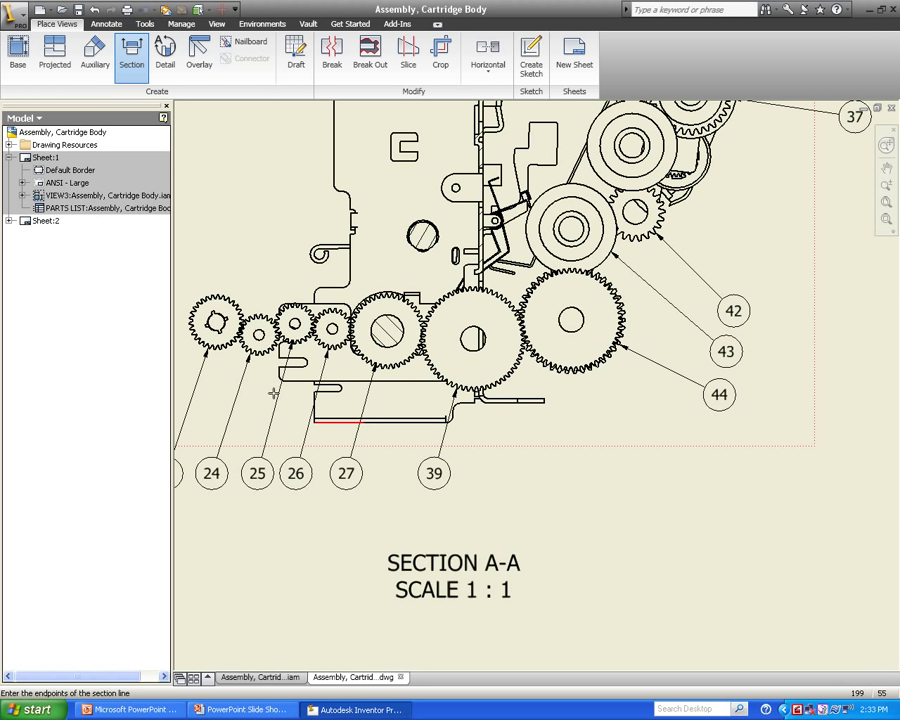
Run the section line through the centres of gears 51, 24, 25, 26, 27, 39 and 44, and place the aligned full-depth section below Section A-A
{"action": "left_click", "coordinate": [215, 320]}
{"action": "left_click", "coordinate": [258, 334]}
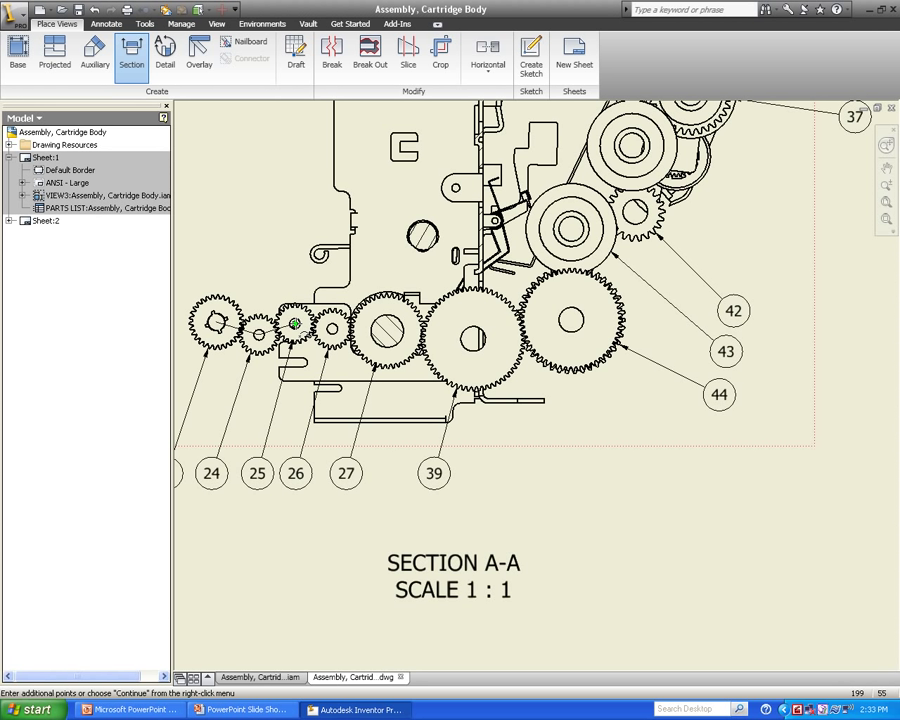
{"action": "left_click", "coordinate": [295, 323]}
{"action": "left_click", "coordinate": [389, 330]}
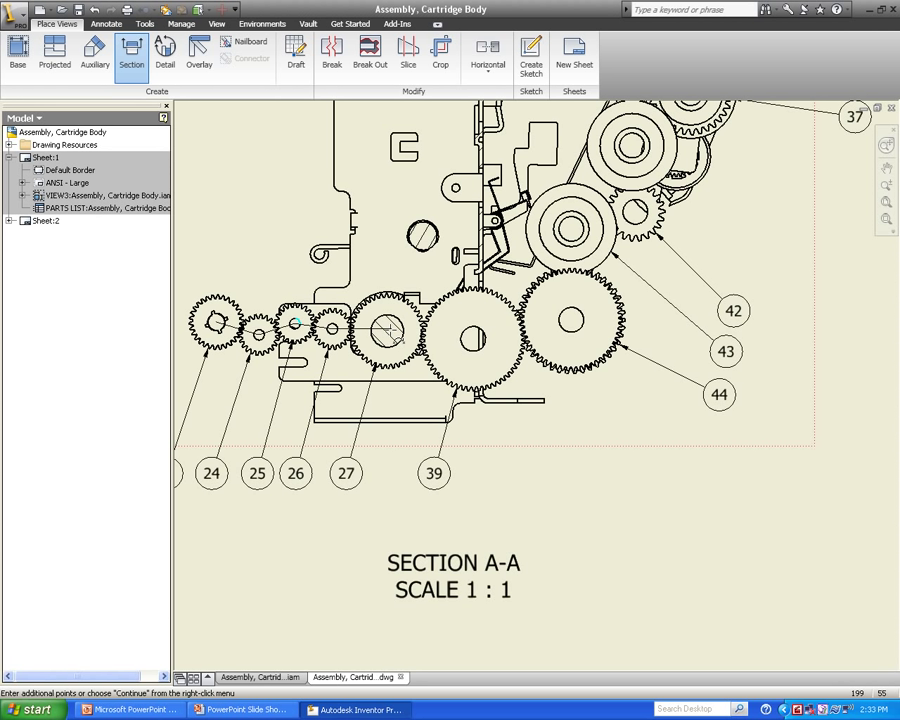
{"action": "left_click", "coordinate": [474, 340]}
{"action": "left_click", "coordinate": [569, 320]}
{"action": "right_click", "coordinate": [656, 322]}
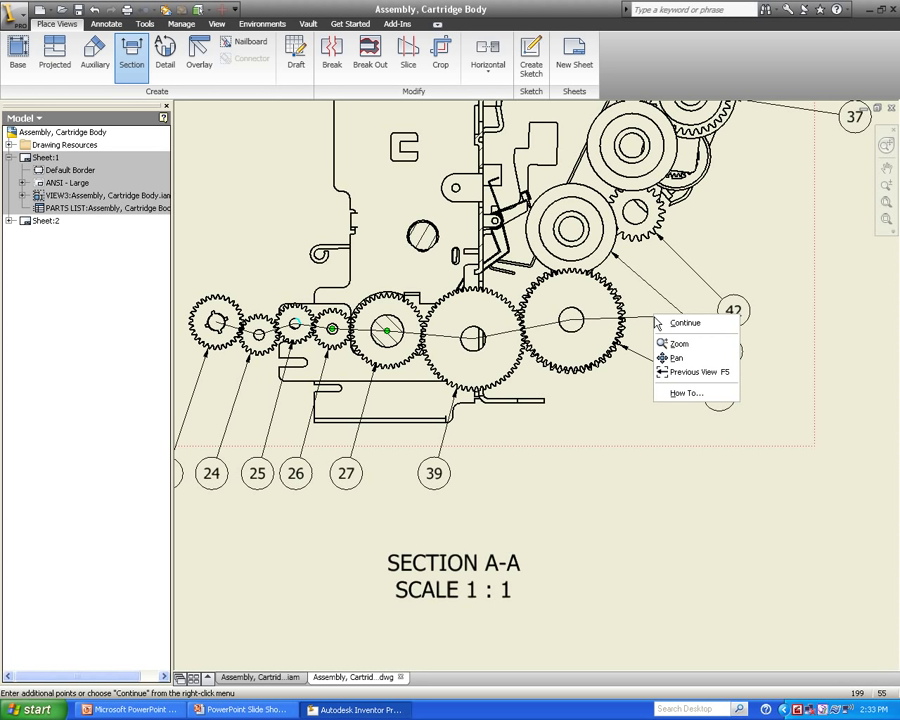
{"action": "left_click", "coordinate": [663, 322]}
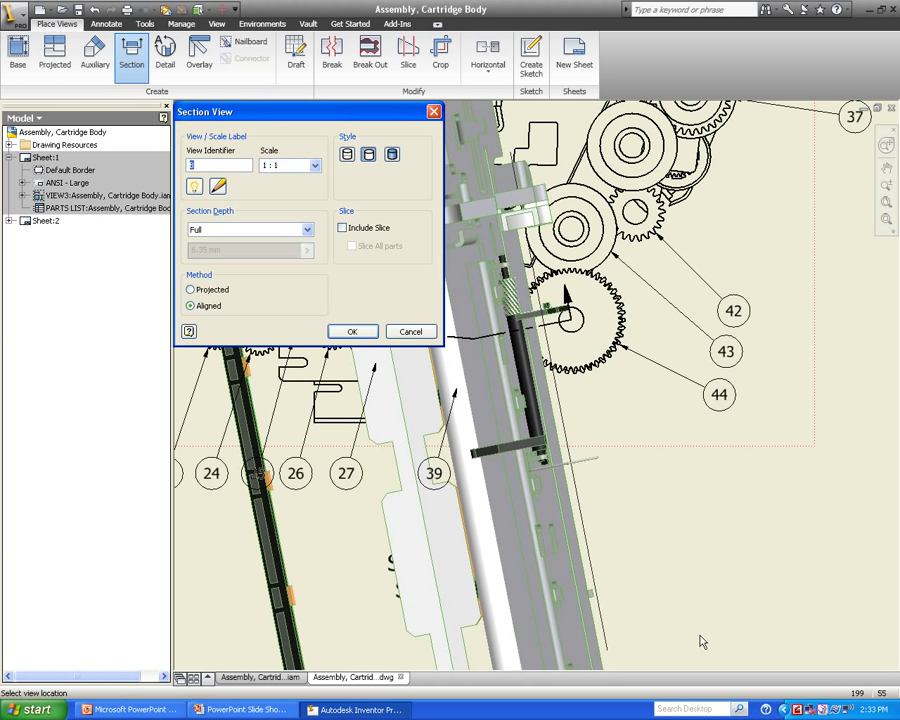
{"action": "scroll", "coordinate": [600, 590], "scroll_direction": "down", "scroll_amount": 5}
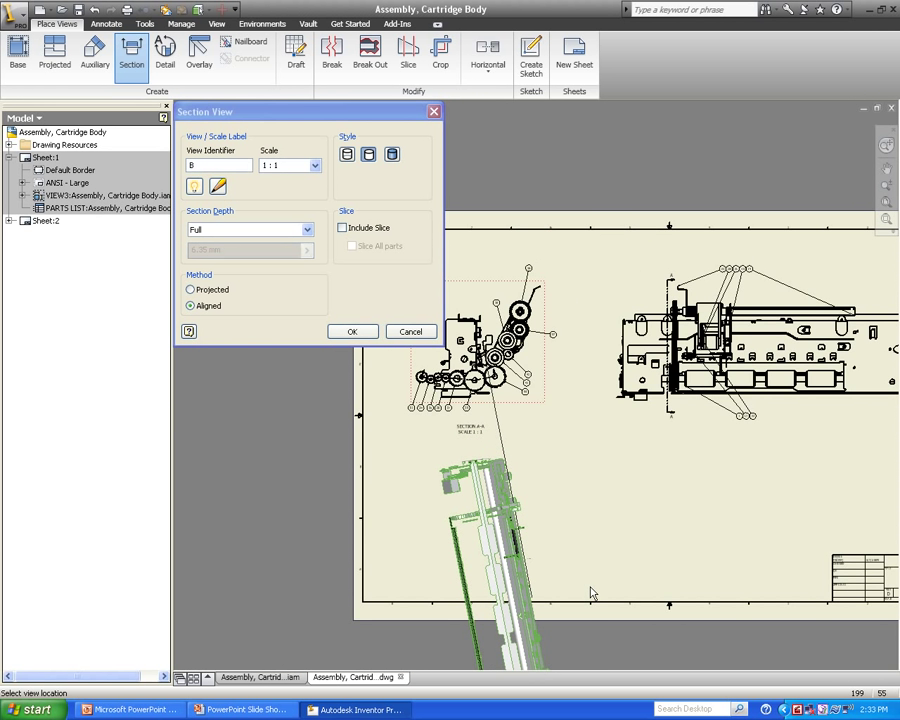
{"action": "left_click", "coordinate": [578, 580]}
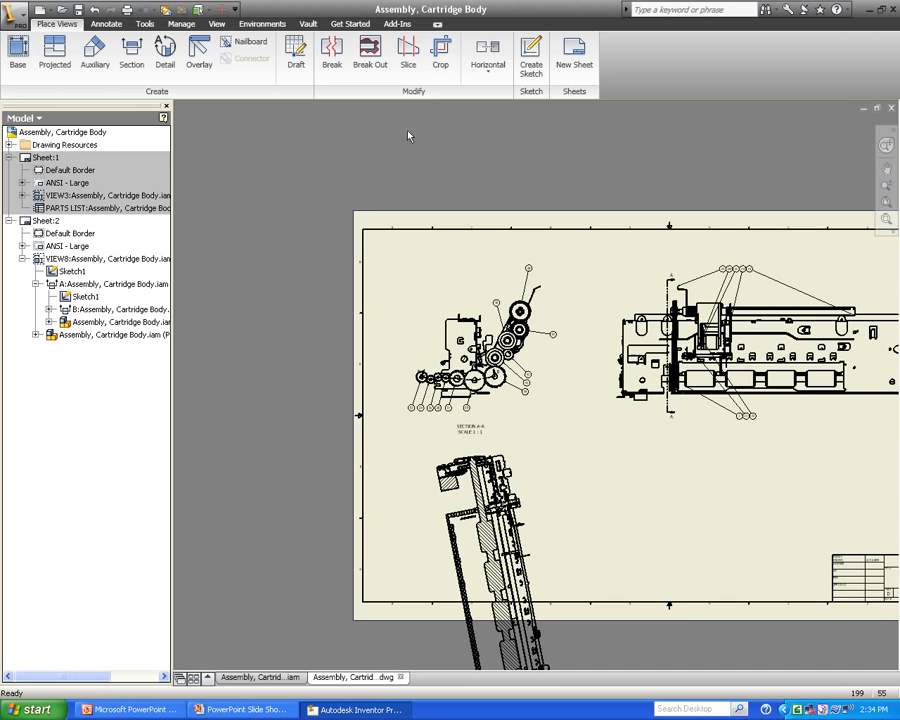
Crop the Section B-B view to a rectangle around the gear train near the upper end of the assembly
{"action": "left_click", "coordinate": [440, 55]}
{"action": "scroll", "coordinate": [415, 545], "scroll_direction": "up", "scroll_amount": 5}
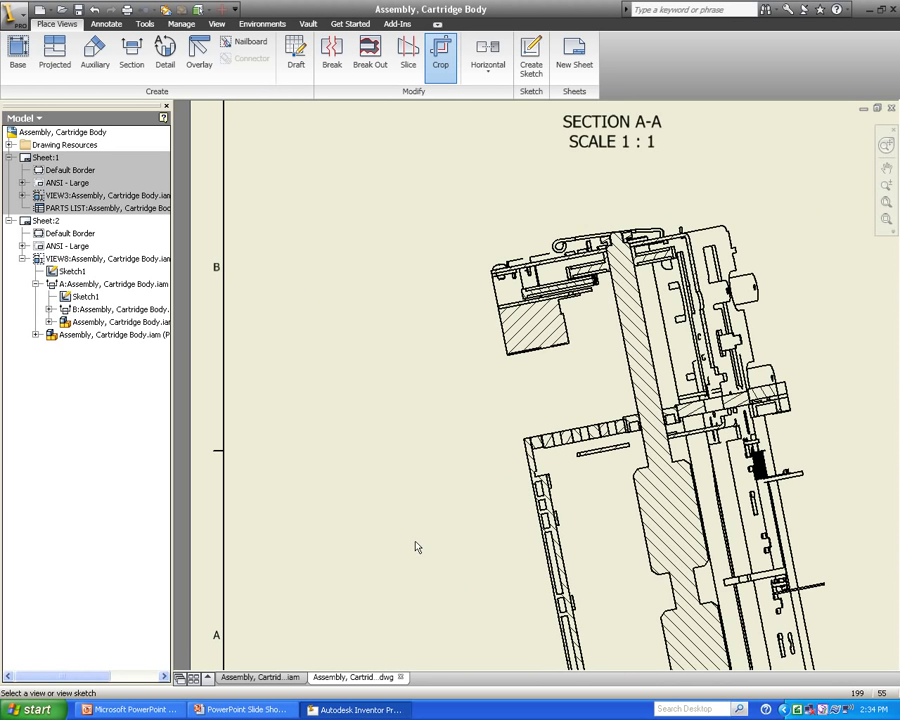
{"action": "mouse_move", "coordinate": [430, 476]}
{"action": "middle_mouse_down"}
{"action": "mouse_move", "coordinate": [293, 420]}
{"action": "mouse_move", "coordinate": [263, 286]}
{"action": "middle_mouse_up"}
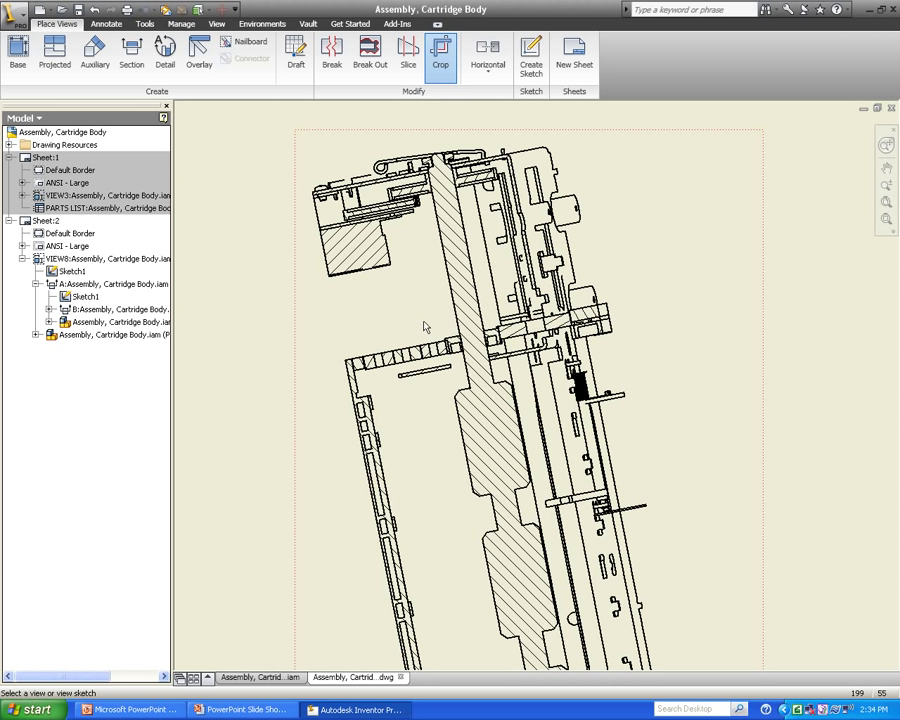
{"action": "left_click", "coordinate": [303, 270]}
{"action": "left_click", "coordinate": [302, 270]}
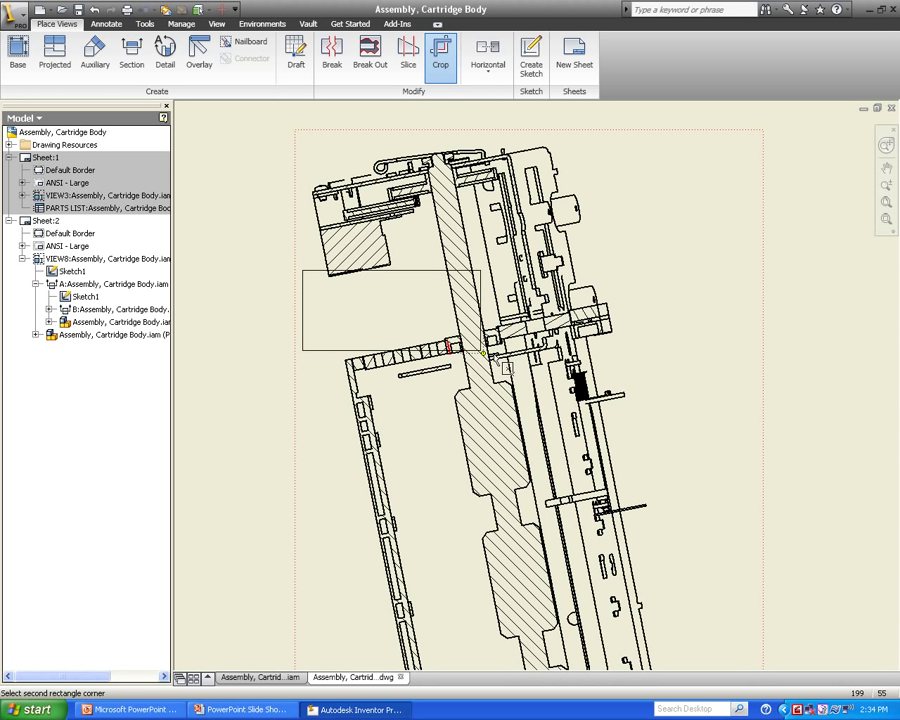
{"action": "left_click", "coordinate": [664, 410]}
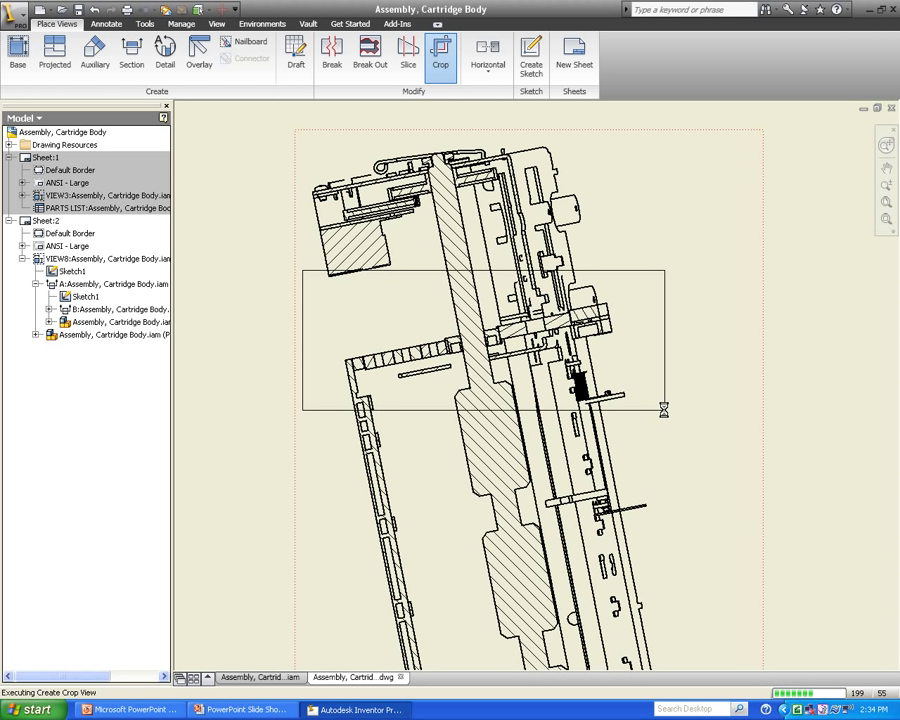
Set the cropped Section B-B view to the shaded display style
{"action": "scroll", "coordinate": [673, 432], "scroll_direction": "down", "scroll_amount": 5}
{"action": "middle_click_drag", "start_coordinate": [669, 464], "coordinate": [593, 388]}
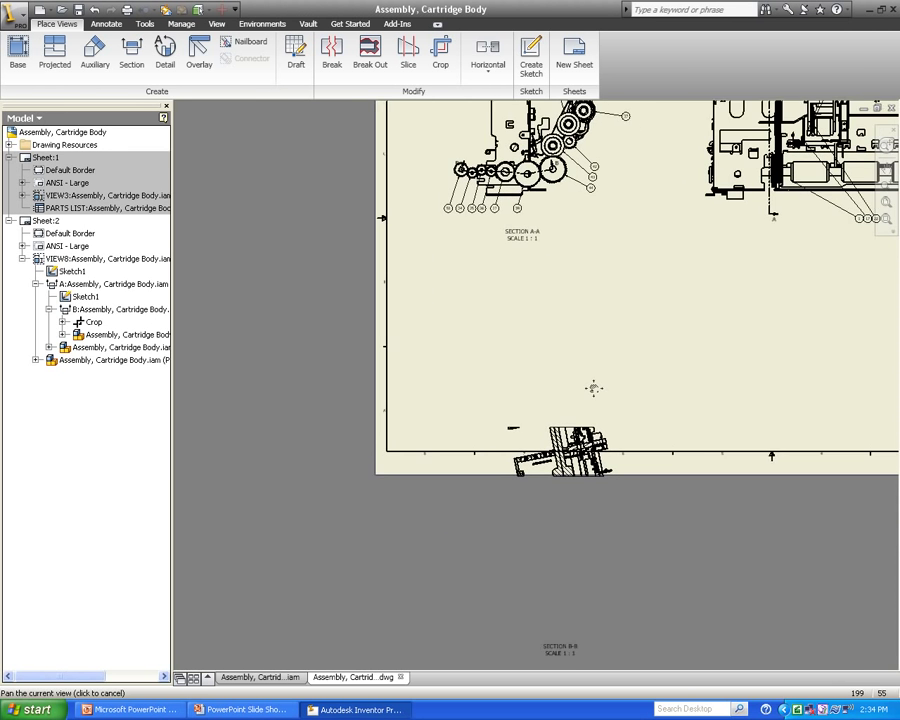
{"action": "left_click", "coordinate": [575, 412]}
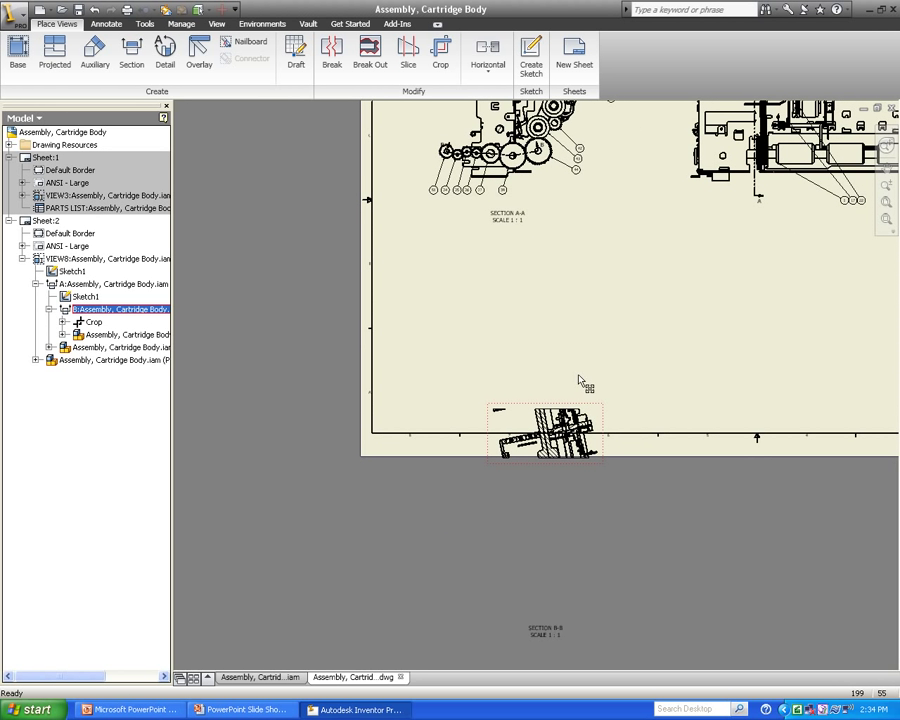
{"action": "double_click", "coordinate": [578, 380]}
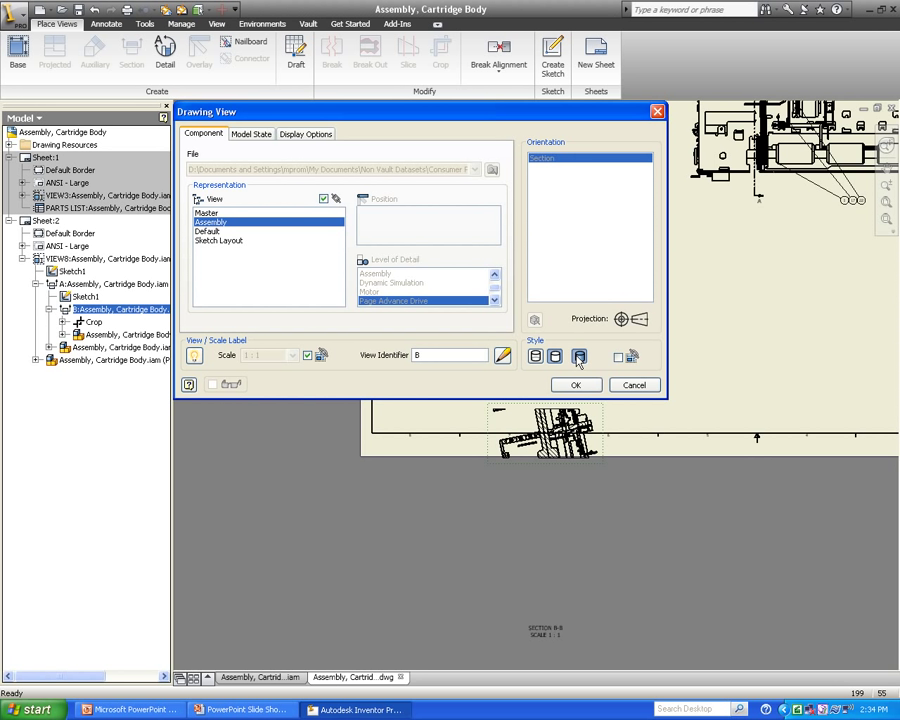
{"action": "left_click", "coordinate": [583, 385]}
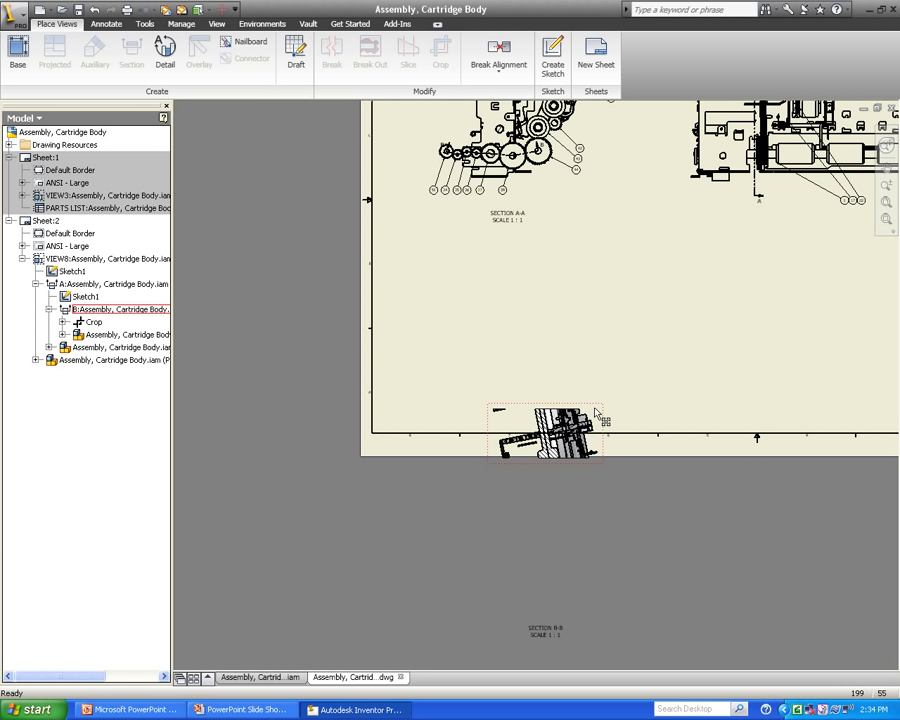
Move Section B-B up beneath the Section A-A label and position its own label directly below the cropped view
{"action": "left_click_drag", "start_coordinate": [567, 318], "coordinate": [555, 256]}
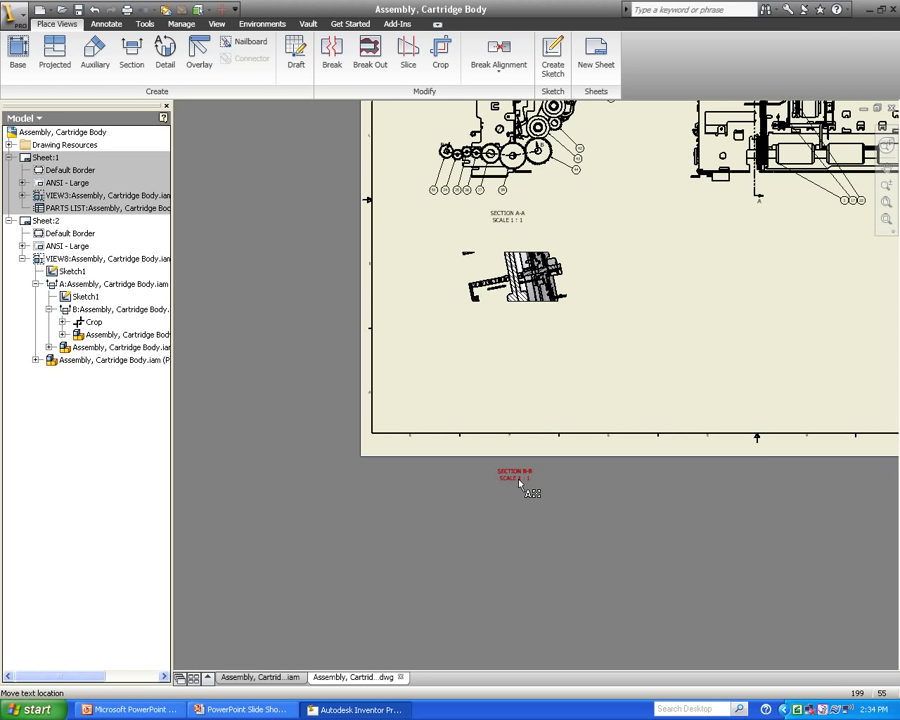
{"action": "left_click_drag", "start_coordinate": [516, 464], "coordinate": [556, 456]}
{"action": "scroll", "coordinate": [556, 450], "scroll_direction": "down", "scroll_amount": 3}
{"action": "scroll", "coordinate": [556, 444], "scroll_direction": "up", "scroll_amount": 6}
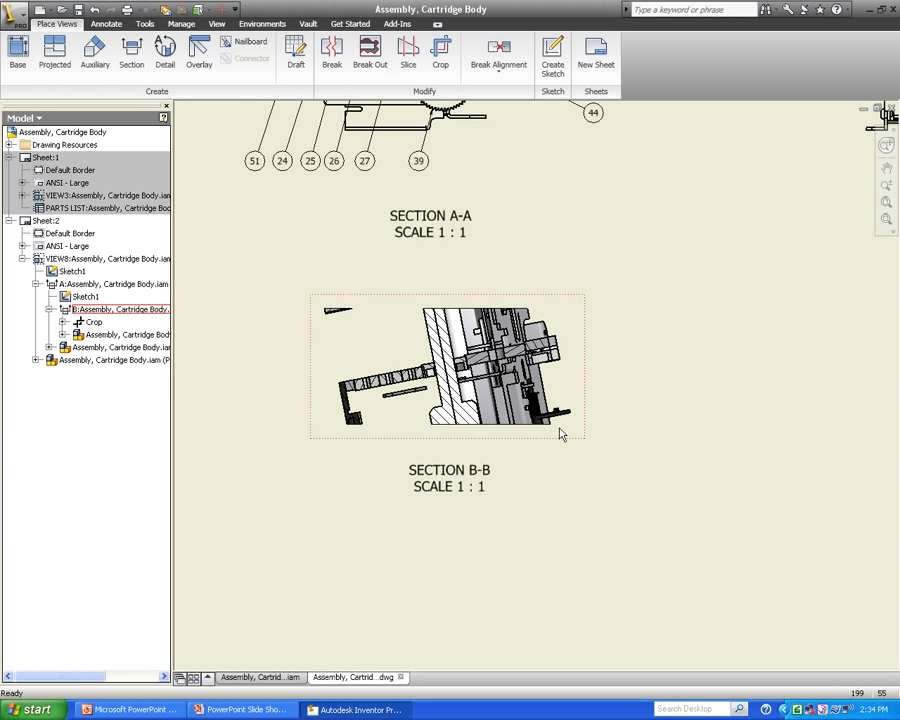
Dimension the distance between the two leftmost gear bore edges in Section B-B, placing the aligned dimension above the gears
{"action": "scroll", "coordinate": [561, 434], "scroll_direction": "up", "scroll_amount": 3}
{"action": "scroll", "coordinate": [547, 446], "scroll_direction": "down", "scroll_amount": 2}
{"action": "middle_click_drag", "start_coordinate": [746, 497], "coordinate": [790, 509]}
{"action": "scroll", "coordinate": [530, 444], "scroll_direction": "down", "scroll_amount": 1}
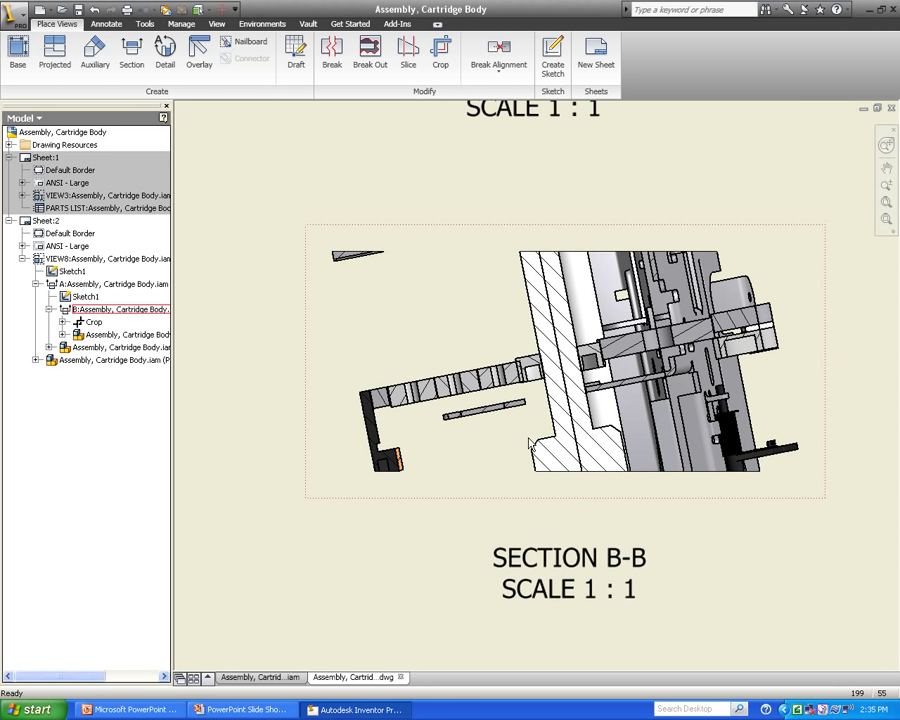
{"action": "left_click", "coordinate": [412, 392]}
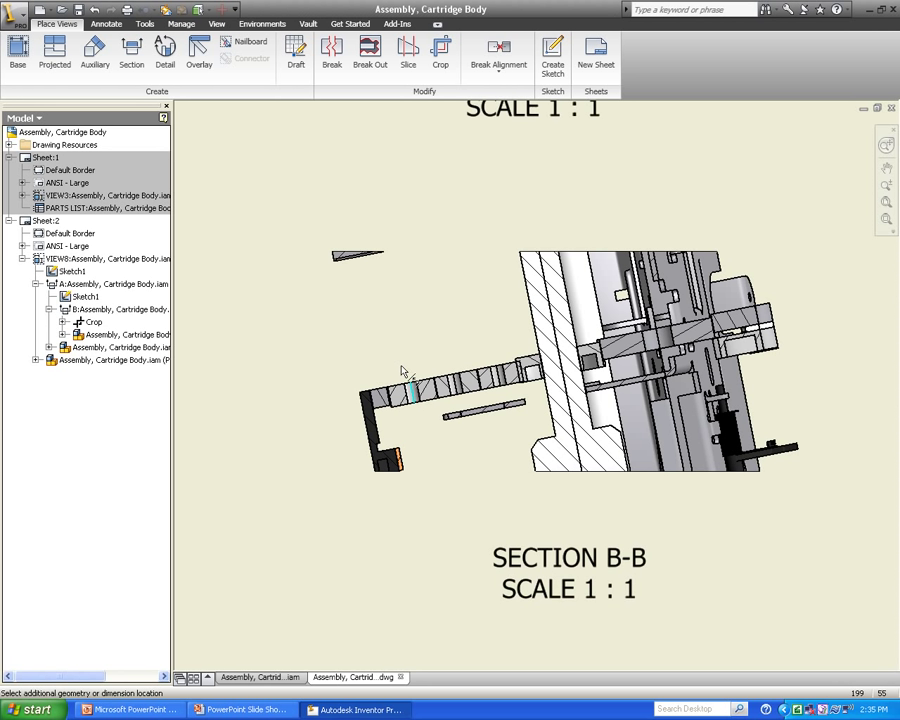
{"action": "left_click", "coordinate": [455, 385]}
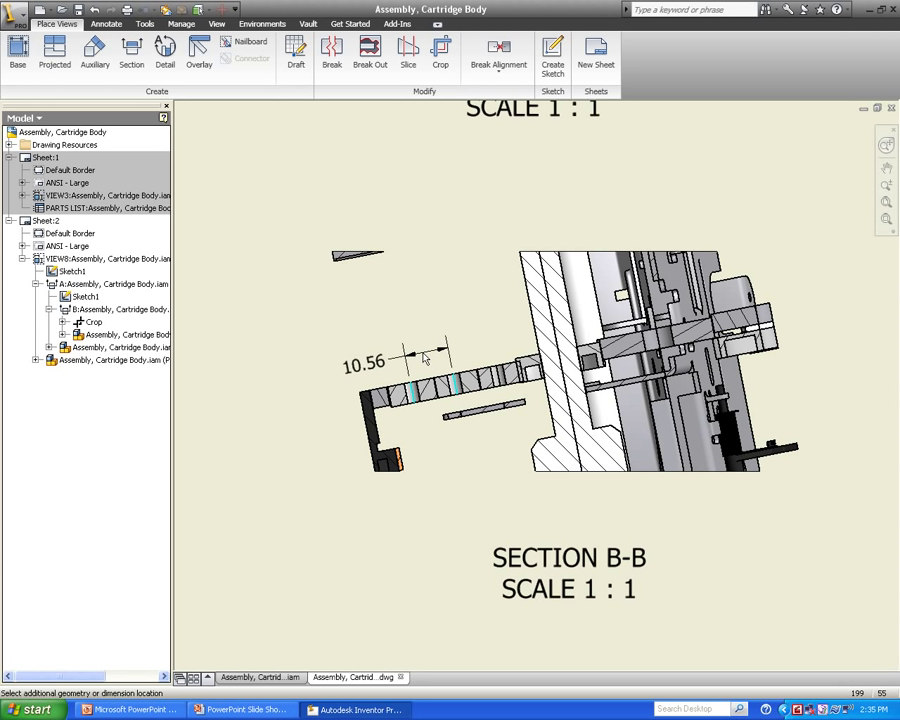
{"action": "left_click", "coordinate": [446, 364]}
{"action": "left_click", "coordinate": [454, 350]}
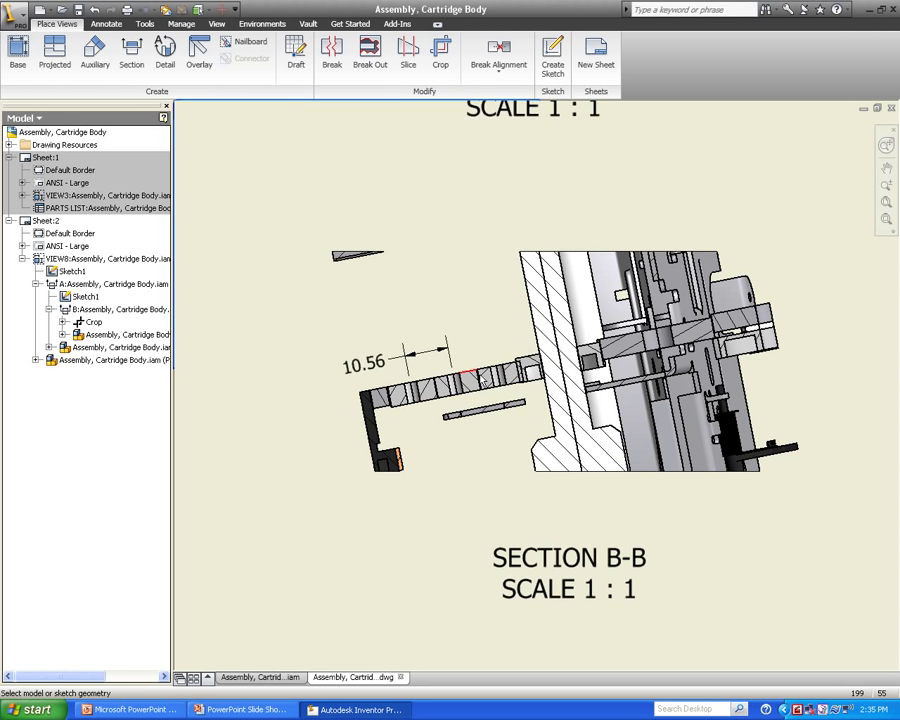
Dimension the distance to the next gear bore edge along the gear train in Section B-B
{"action": "scroll", "coordinate": [481, 378], "scroll_direction": "up", "scroll_amount": 3}
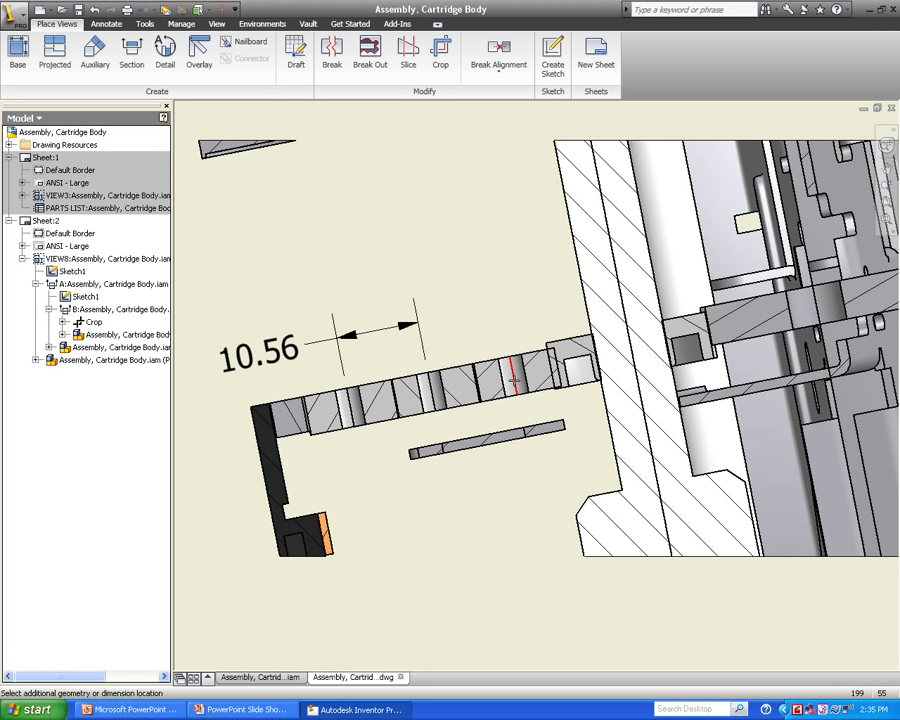